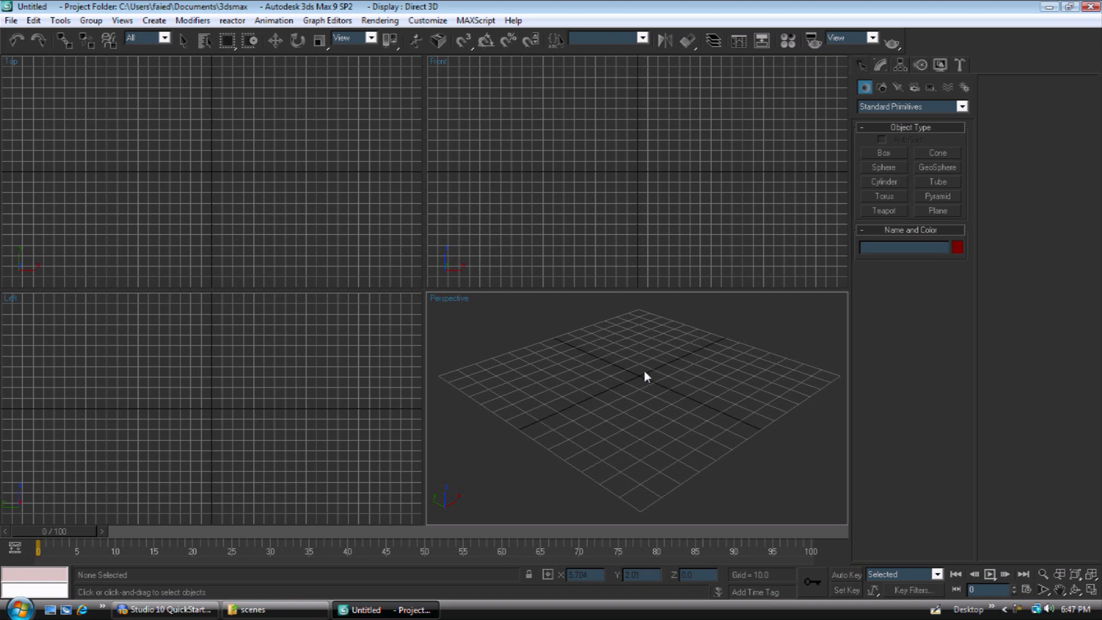
Step: Create a Biped skeleton about 170 units tall at the centre of the grid in the Perspective view
click(965, 89)
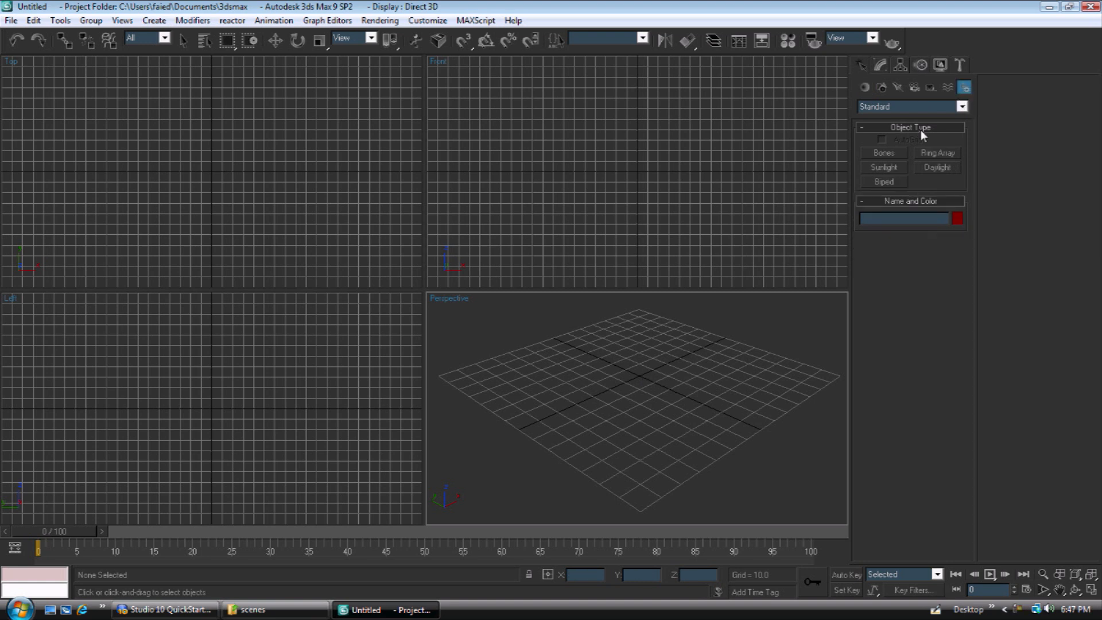
click(881, 183)
drag(637, 375, 715, 30)
middle_drag(672, 381, 645, 457)
scroll(678, 435, down, 3)
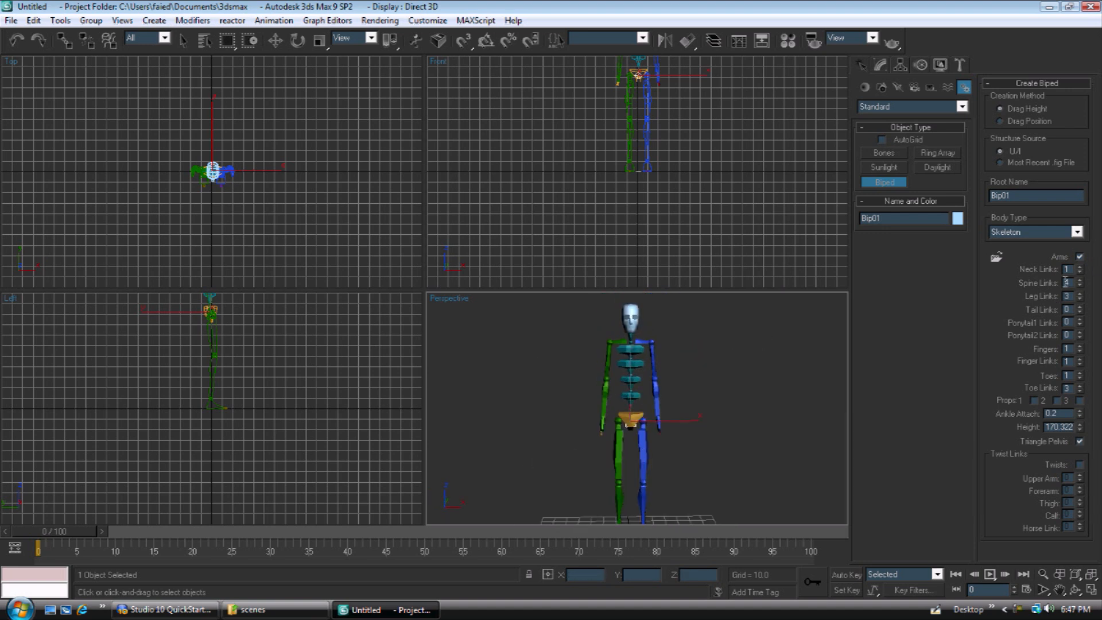
Step: Set the biped's spine links to 2, fingers to 5 and finger links to 3
click(1079, 285)
click(1080, 285)
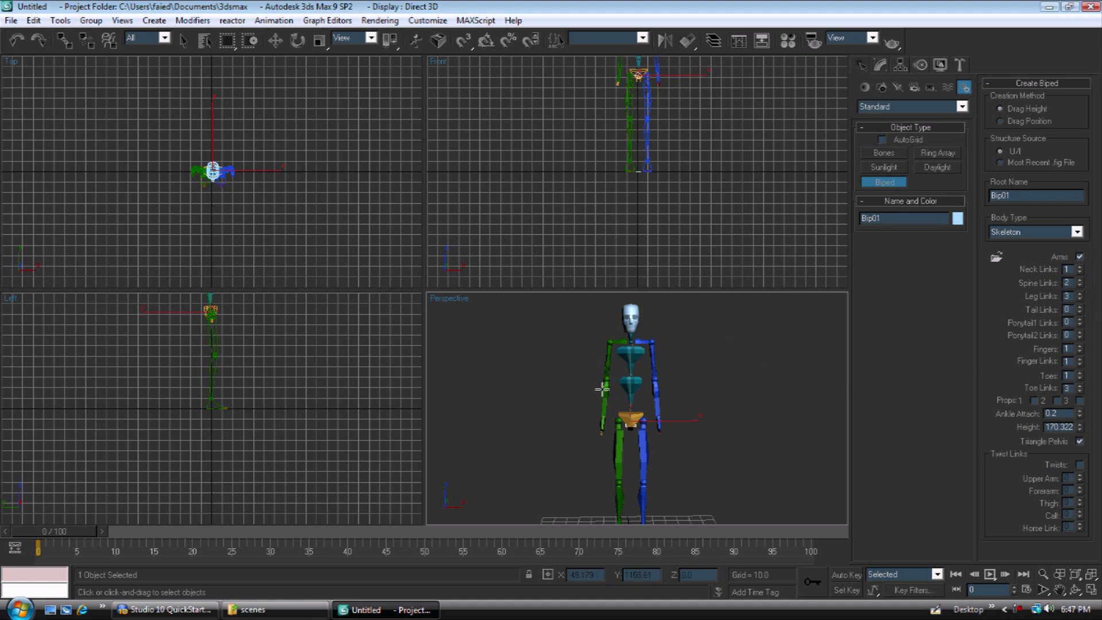
alt+middle_drag(757, 403, 642, 374)
alt+middle_drag(669, 421, 639, 368)
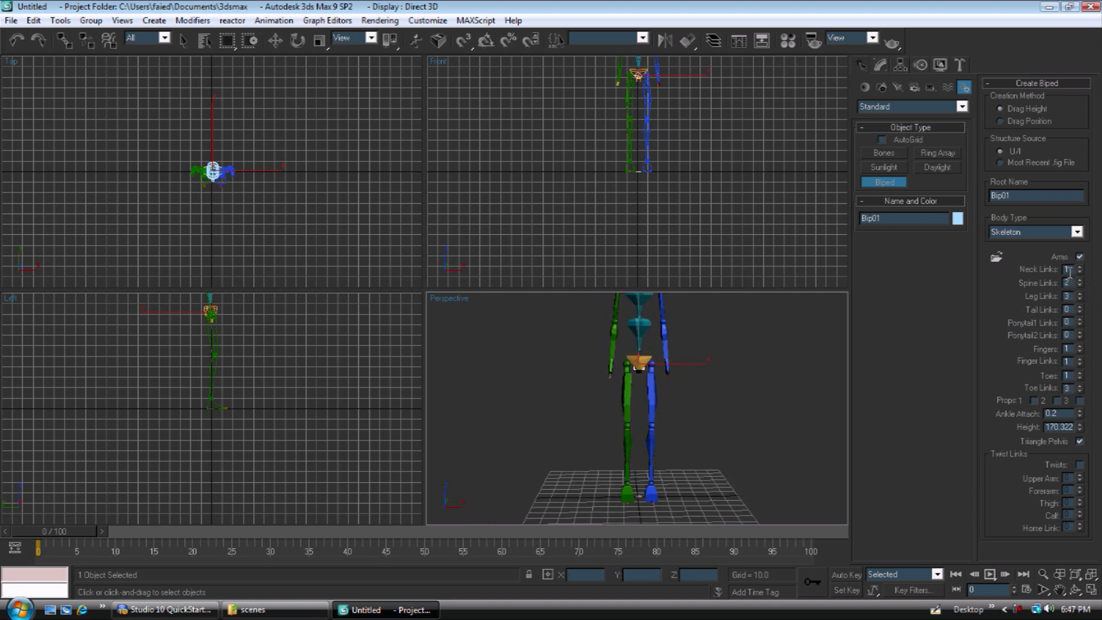
mouse_move(682, 384)
alt+middle_down()
mouse_move(703, 394)
mouse_move(666, 450)
mouse_move(714, 436)
mouse_move(690, 392)
alt+middle_up()
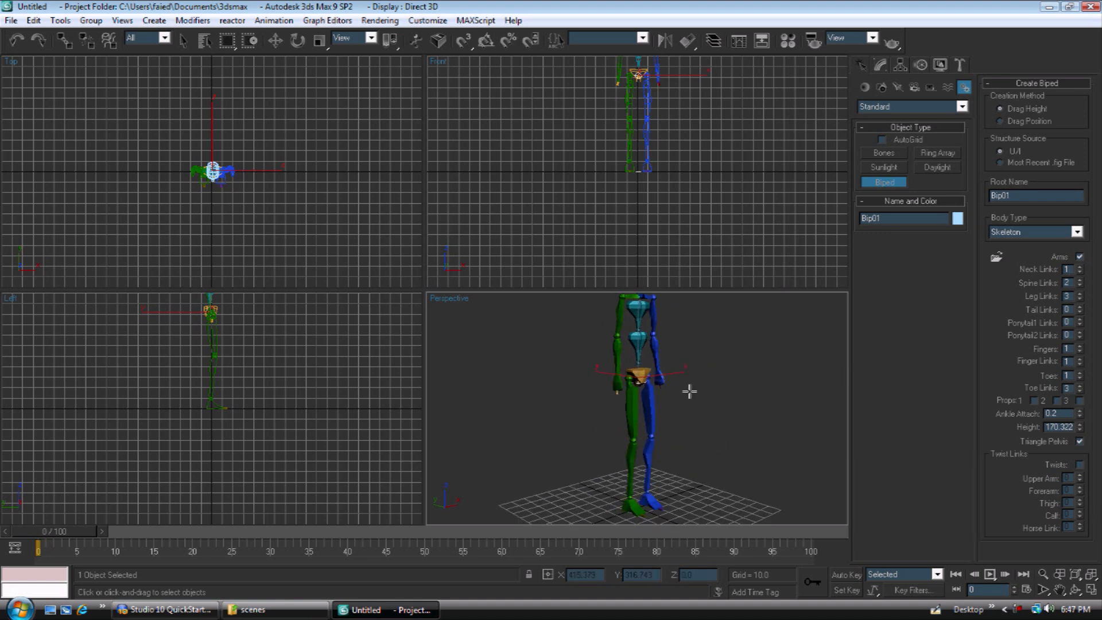
alt+middle_drag(713, 308, 639, 341)
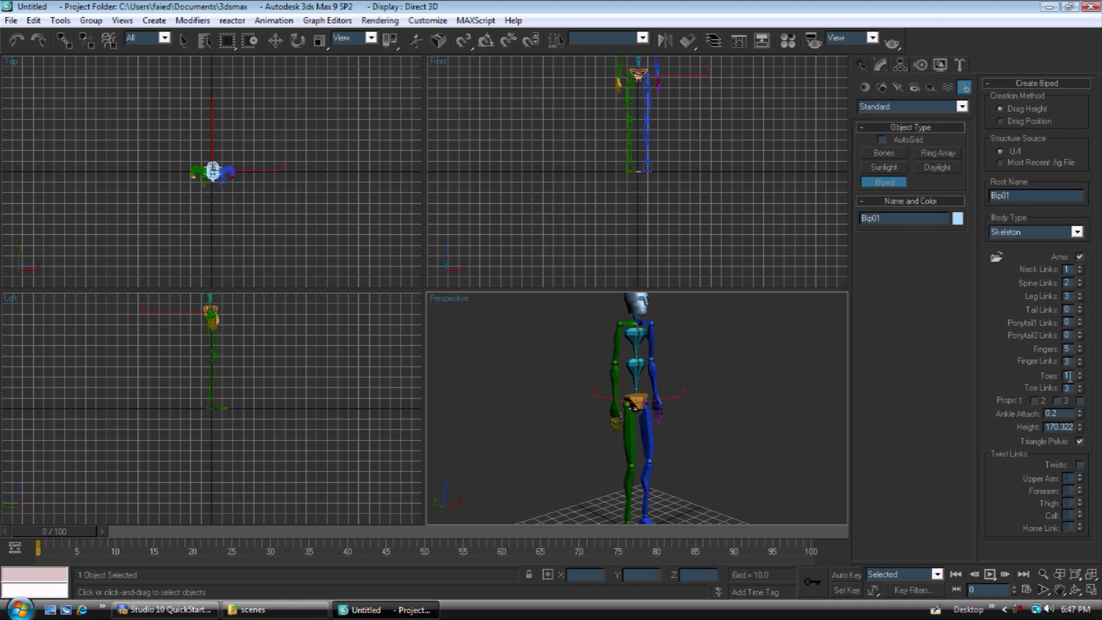
Step: Set the biped's toe links to 1 and check the feet up close
scroll(643, 427, up, 4)
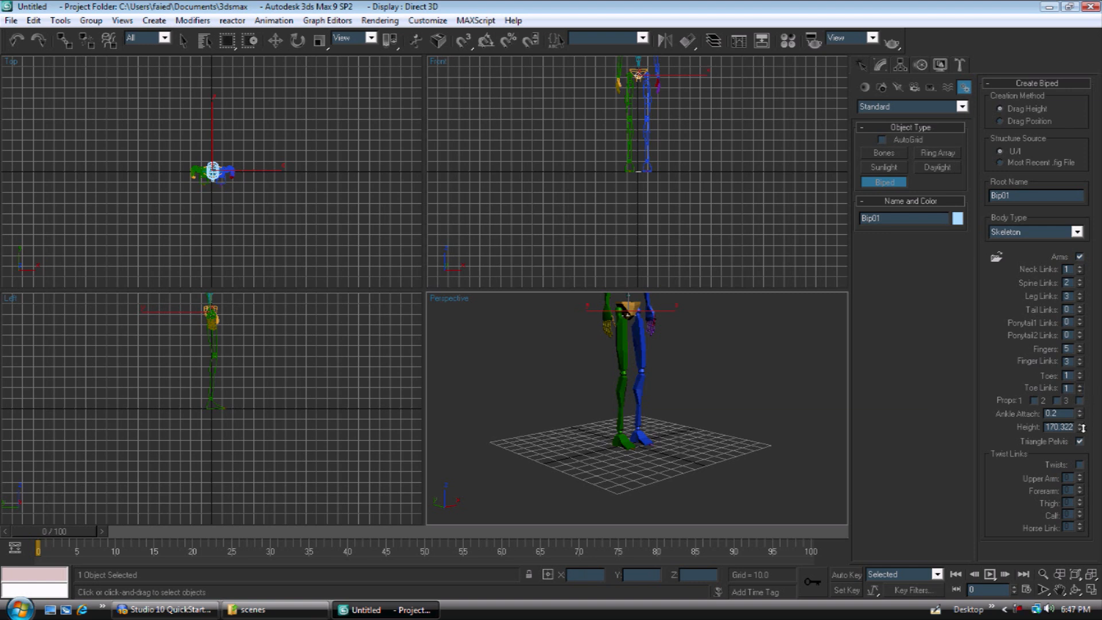
scroll(632, 367, up, 5)
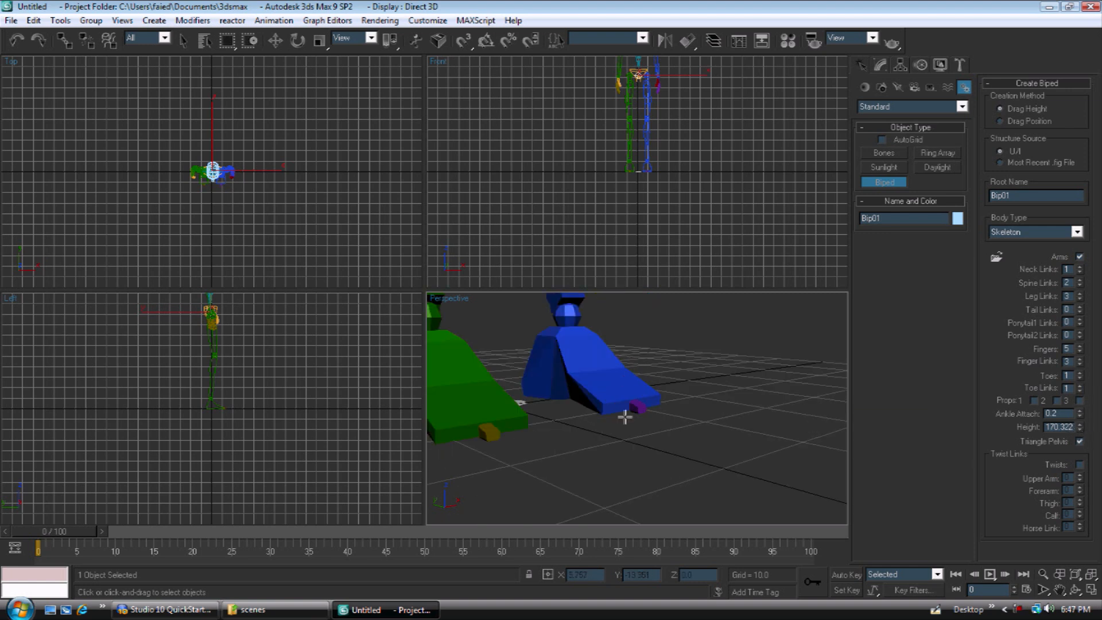
scroll(597, 402, down, 8)
middle_drag(693, 443, 693, 462)
middle_drag(688, 396, 684, 455)
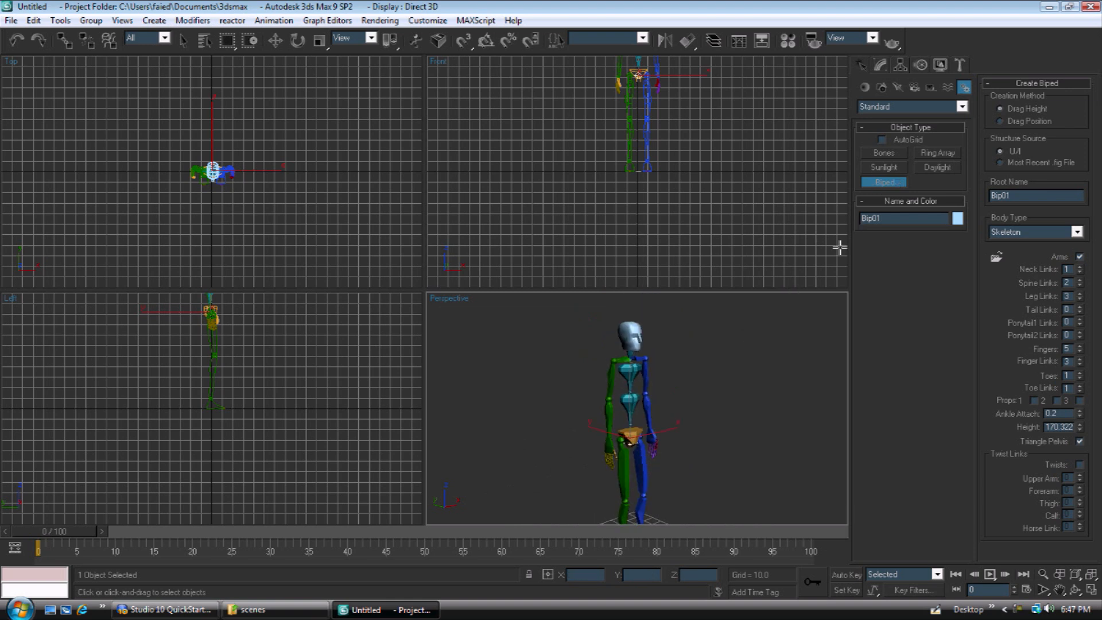
Step: Turn on Figure Mode for the biped in its motion parameters
click(921, 65)
middle_drag(690, 402, 724, 361)
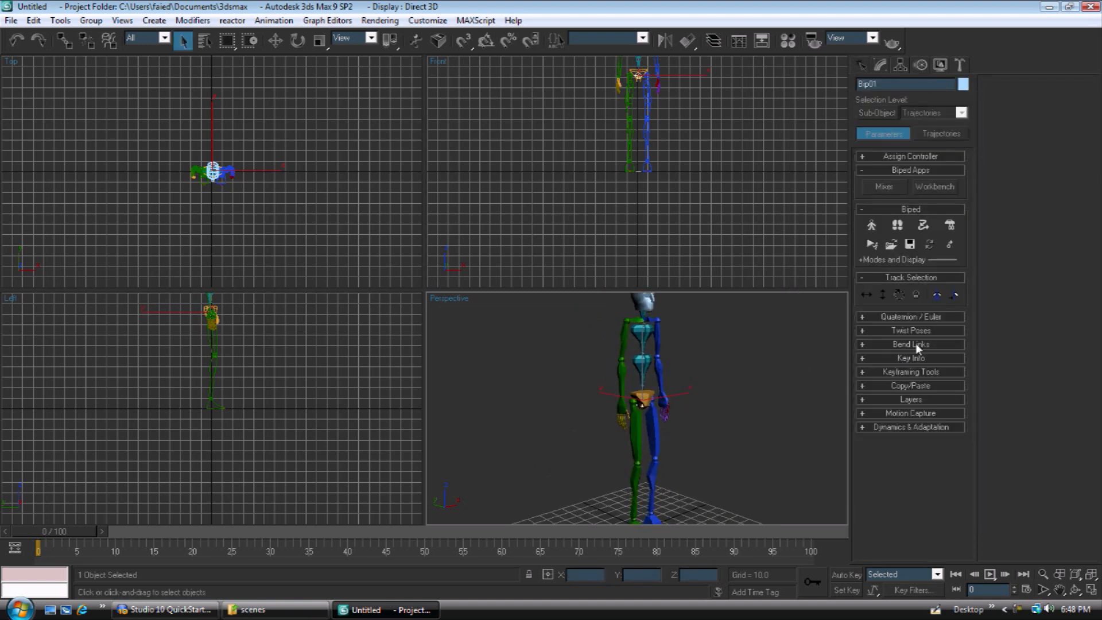
middle_drag(646, 461, 643, 405)
alt+middle_drag(759, 398, 792, 344)
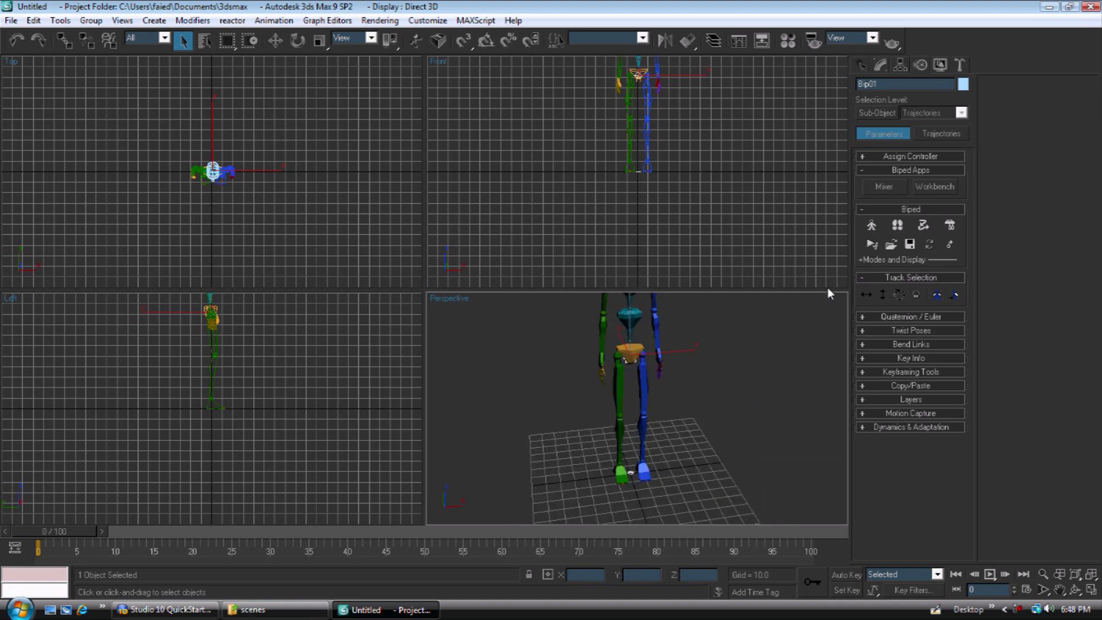
click(874, 225)
Step: Try selecting the biped's left clavicle for moving
middle_drag(680, 357, 660, 339)
key(w)
middle_drag(660, 338, 665, 362)
click(656, 346)
scroll(660, 389, up, 4)
scroll(660, 389, down, 2)
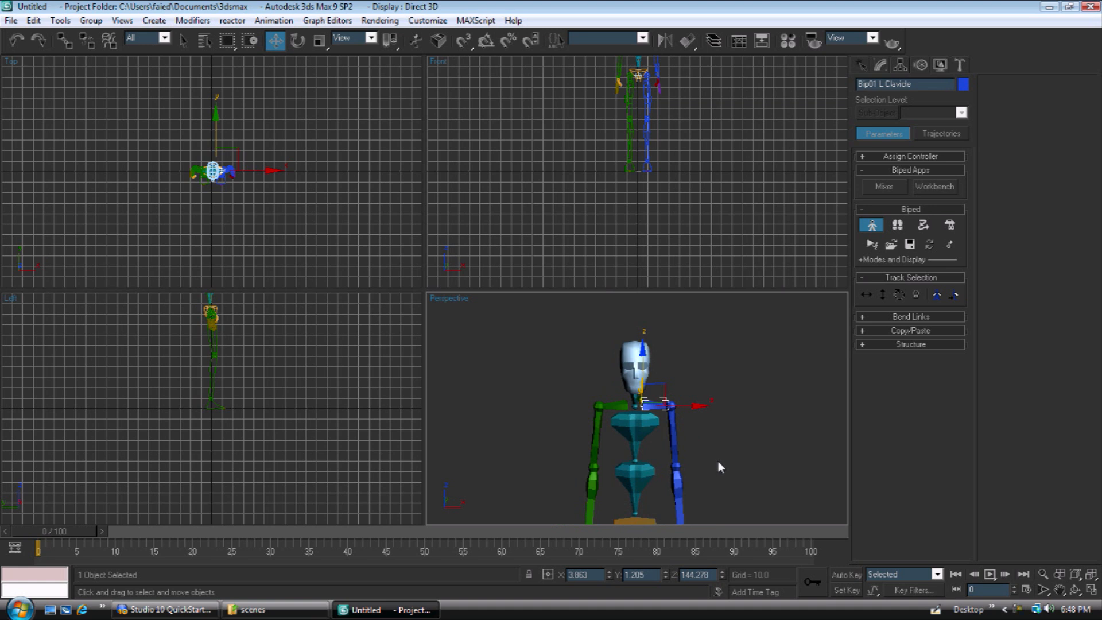
Step: Try region-selecting the upper-body bones and moving the shoulder area, undo the move and clear the selection
key(q)
drag(580, 430, 577, 436)
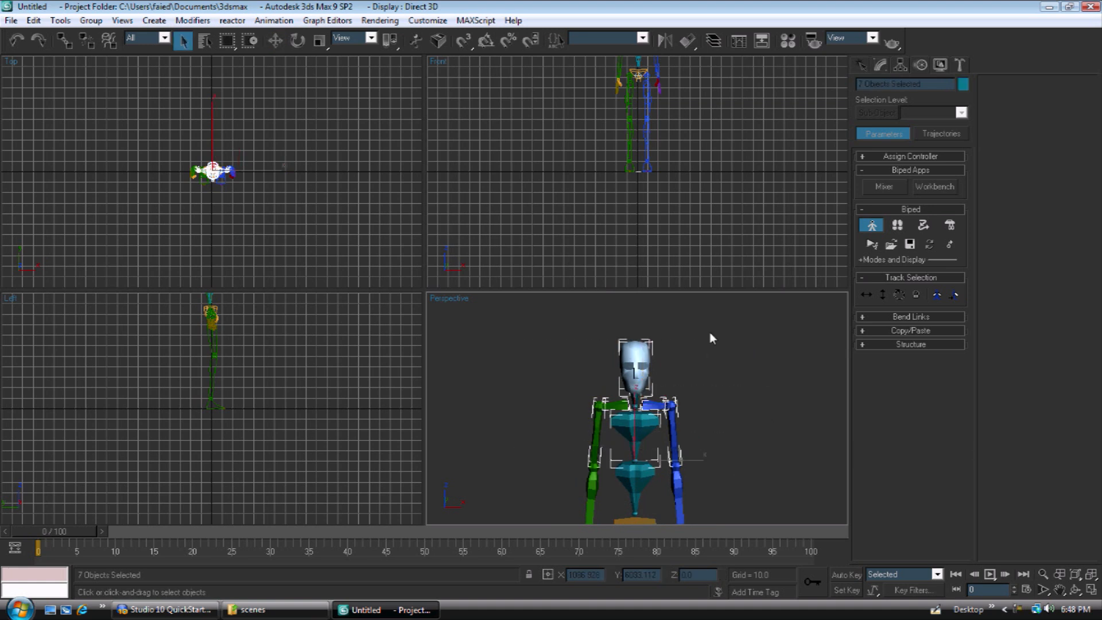
click(660, 417)
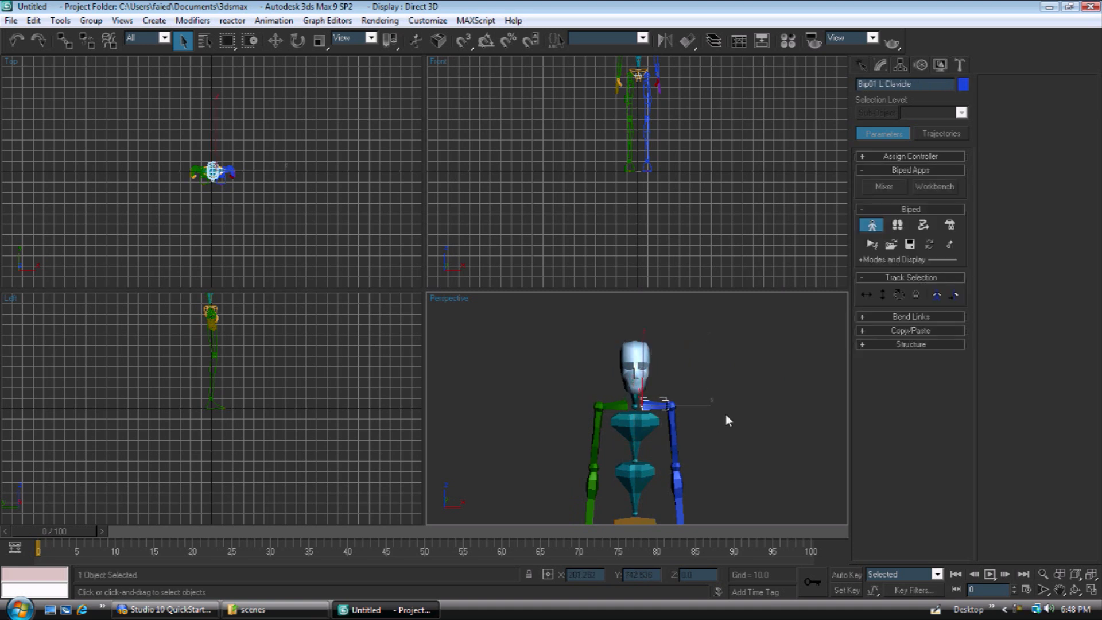
key(w)
drag(723, 333, 564, 477)
drag(646, 414, 668, 339)
key(ctrl+z)
click(736, 363)
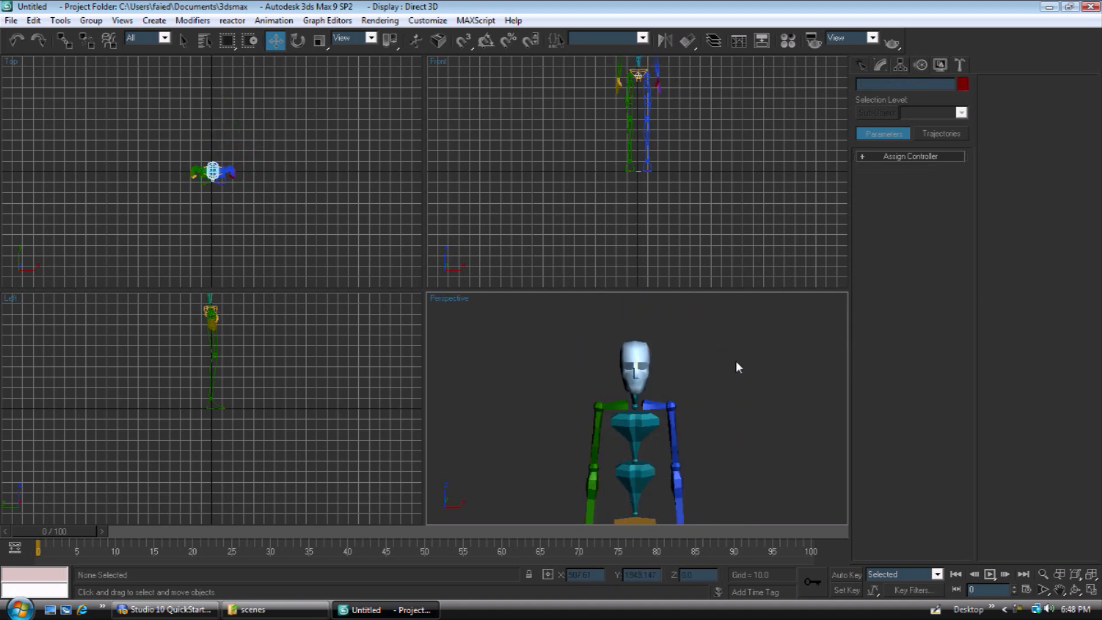
Step: Try rotating and scaling the biped's head, cancel the change and deselect it
key(e)
click(643, 362)
drag(643, 363, 690, 377)
key(r)
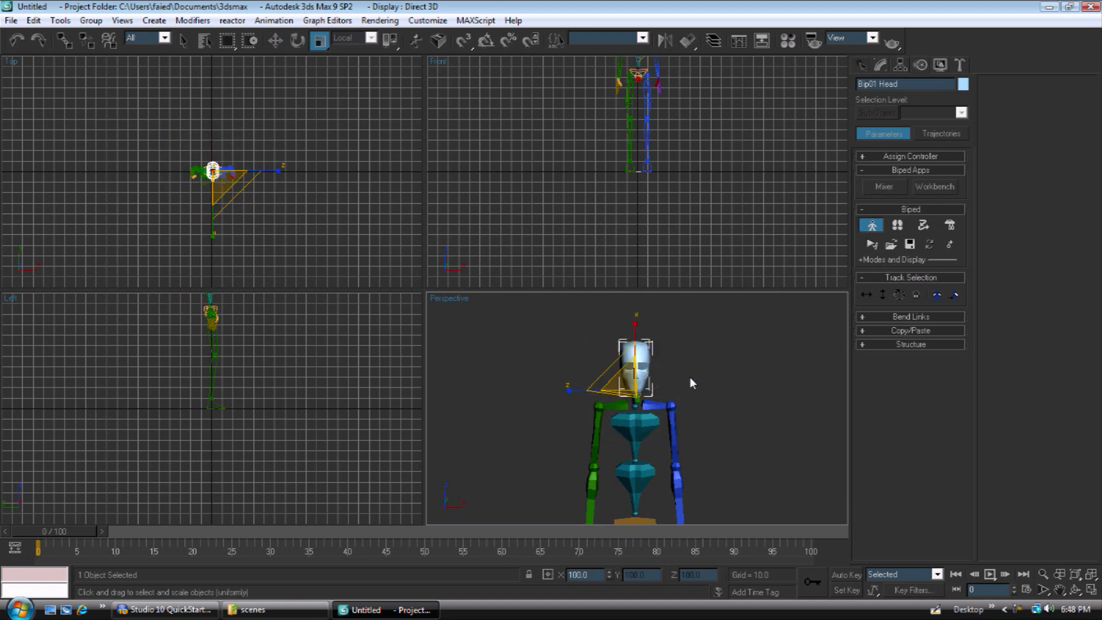
drag(617, 378, 608, 321)
right_click(608, 321)
click(693, 350)
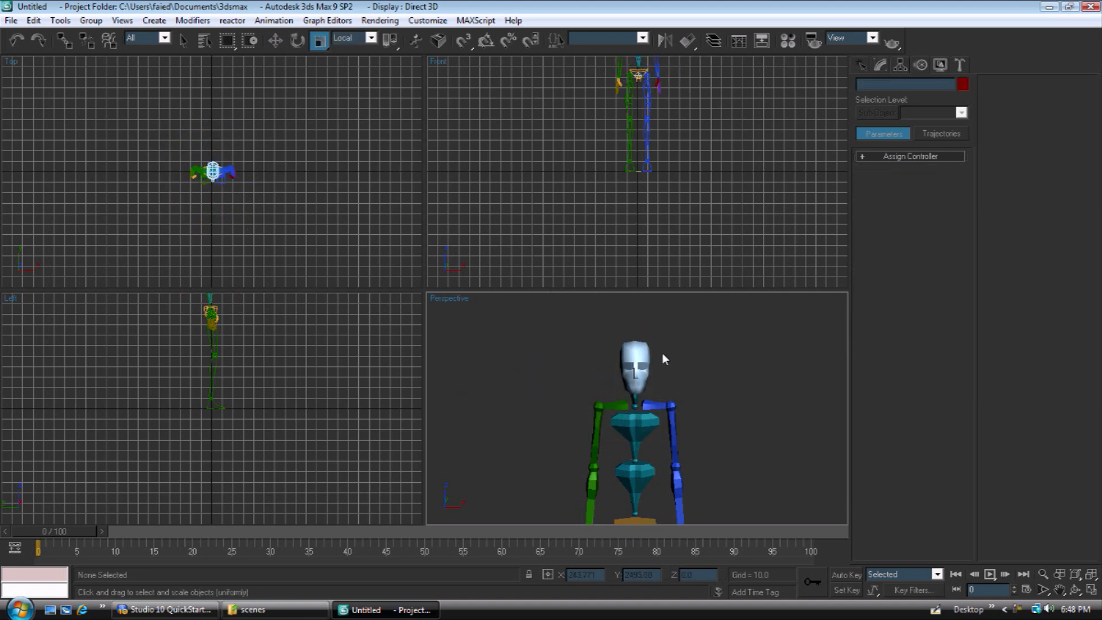
Step: Try non-uniform scaling on the left clavicle alone, then clear the selection
click(659, 409)
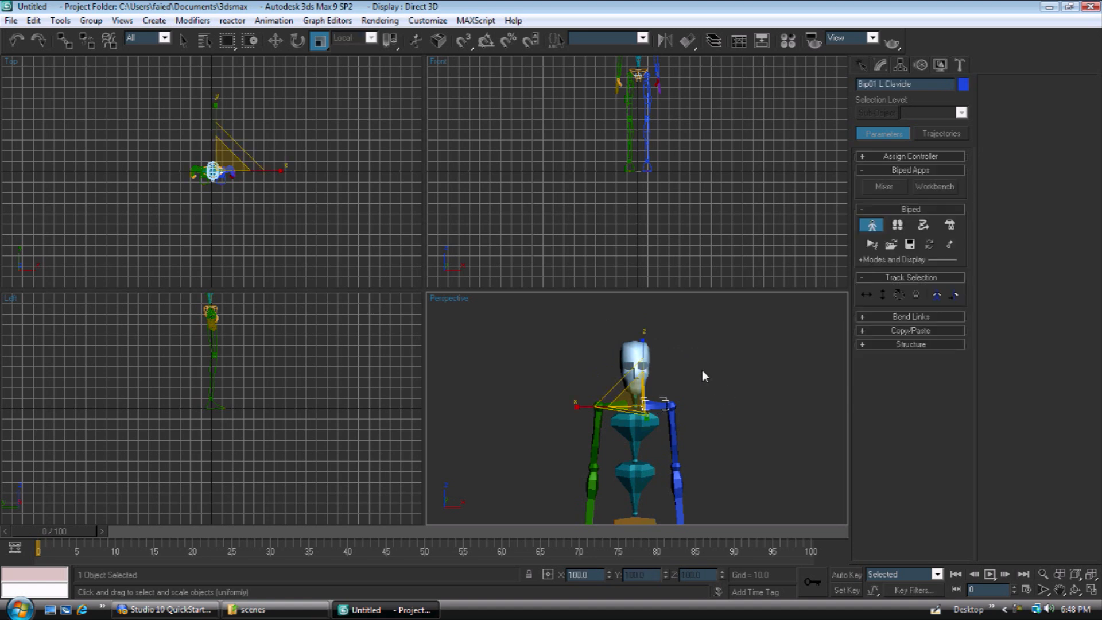
key(r)
scroll(688, 412, up, 2)
scroll(670, 427, down, 2)
scroll(649, 382, down, 2)
middle_drag(647, 383, 647, 332)
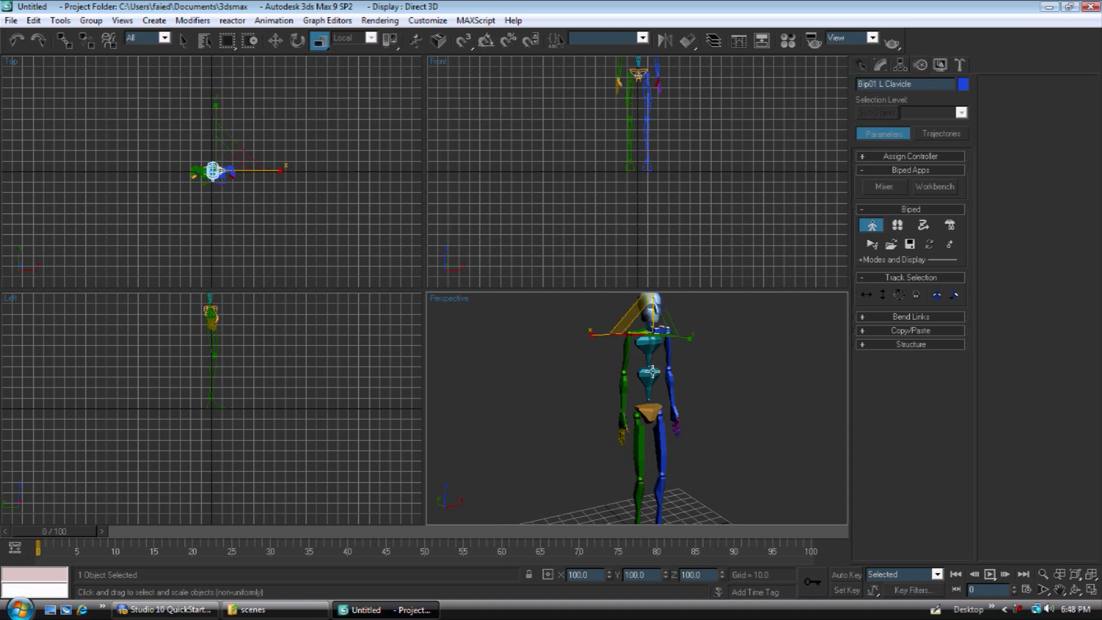
alt+middle_drag(651, 371, 641, 393)
drag(612, 458, 610, 458)
drag(601, 361, 705, 335)
click(724, 332)
Step: Select both clavicles symmetrically and scale them to be longer and thicker
middle_drag(704, 329, 667, 429)
scroll(667, 428, up, 3)
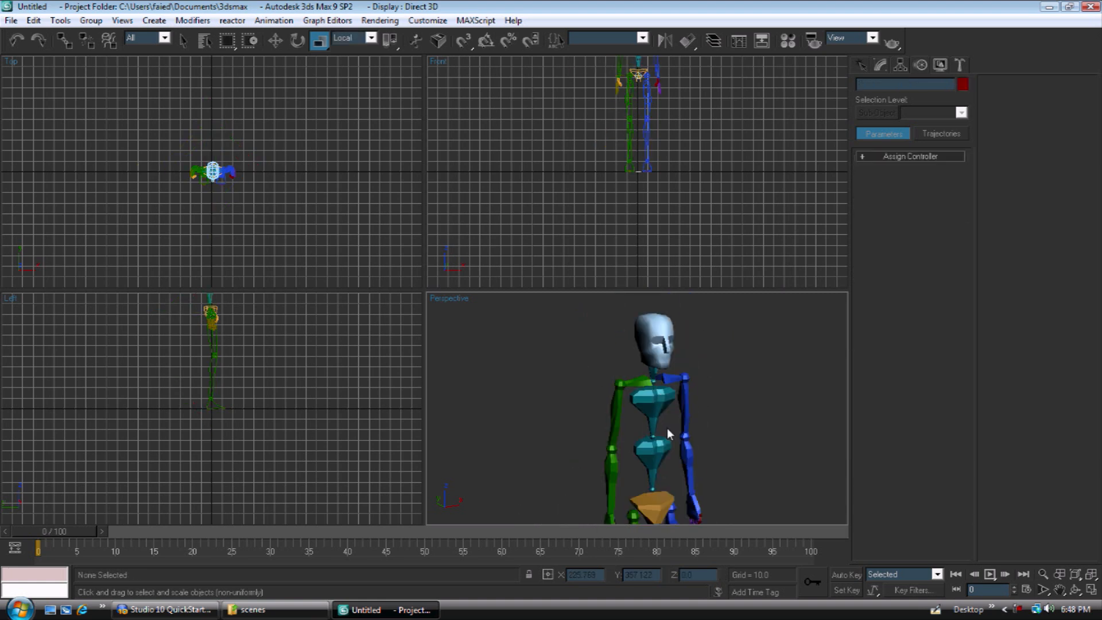
click(664, 377)
scroll(652, 378, up, 5)
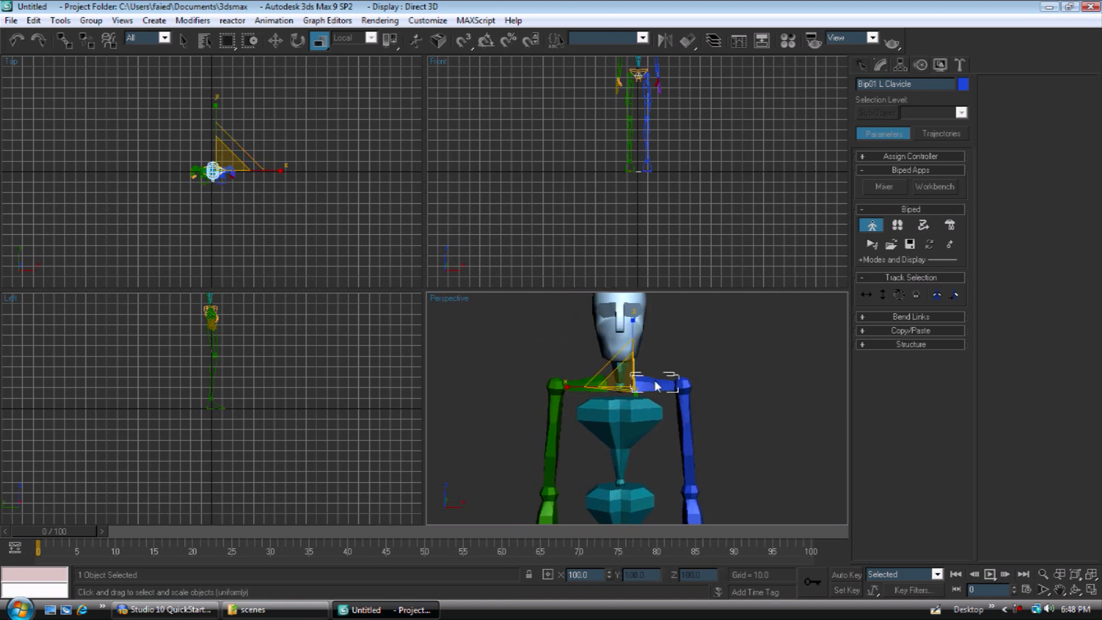
click(938, 297)
drag(596, 382, 559, 380)
alt+middle_drag(626, 410, 746, 402)
drag(784, 373, 750, 263)
Step: Rotate both clavicles so that the shoulders slope downward from the neck
key(e)
drag(728, 356, 717, 387)
alt+middle_drag(746, 383, 673, 381)
scroll(673, 381, down, 4)
scroll(712, 363, down, 2)
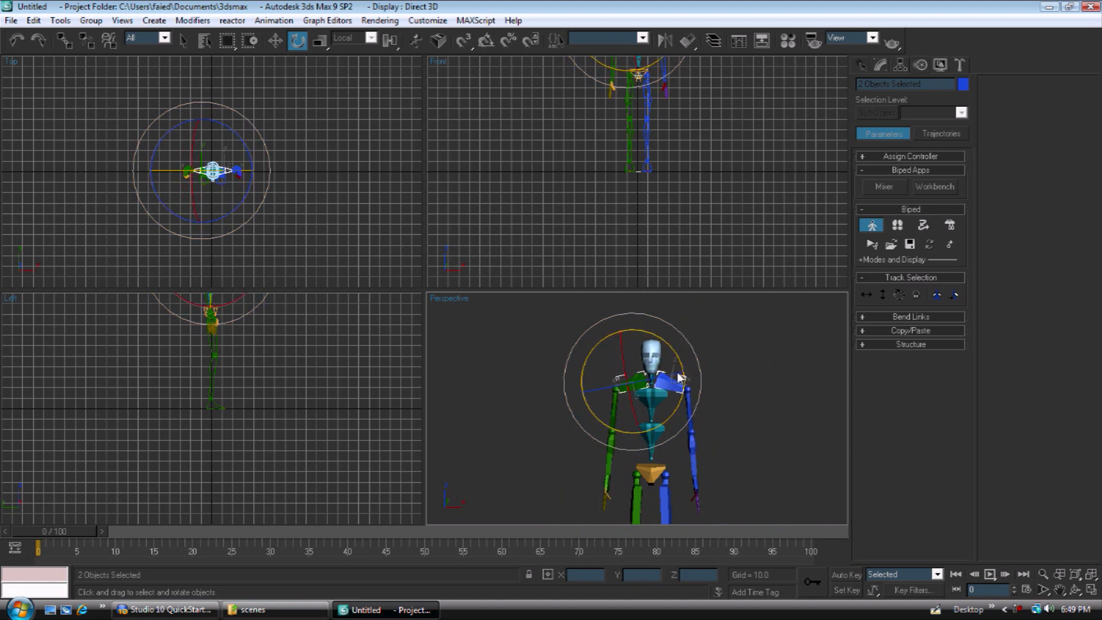
Step: Scale both clavicles further to make the shoulders bulkier
scroll(679, 358, up, 3)
key(r)
drag(628, 380, 755, 403)
alt+middle_drag(755, 403, 635, 414)
scroll(622, 386, up, 2)
Step: Scale the upper spine link wider, deeper and slightly longer to form a broad chest
click(622, 386)
mouse_move(586, 461)
mouse_down()
mouse_move(553, 457)
mouse_move(564, 465)
mouse_up()
alt+middle_drag(565, 465, 695, 446)
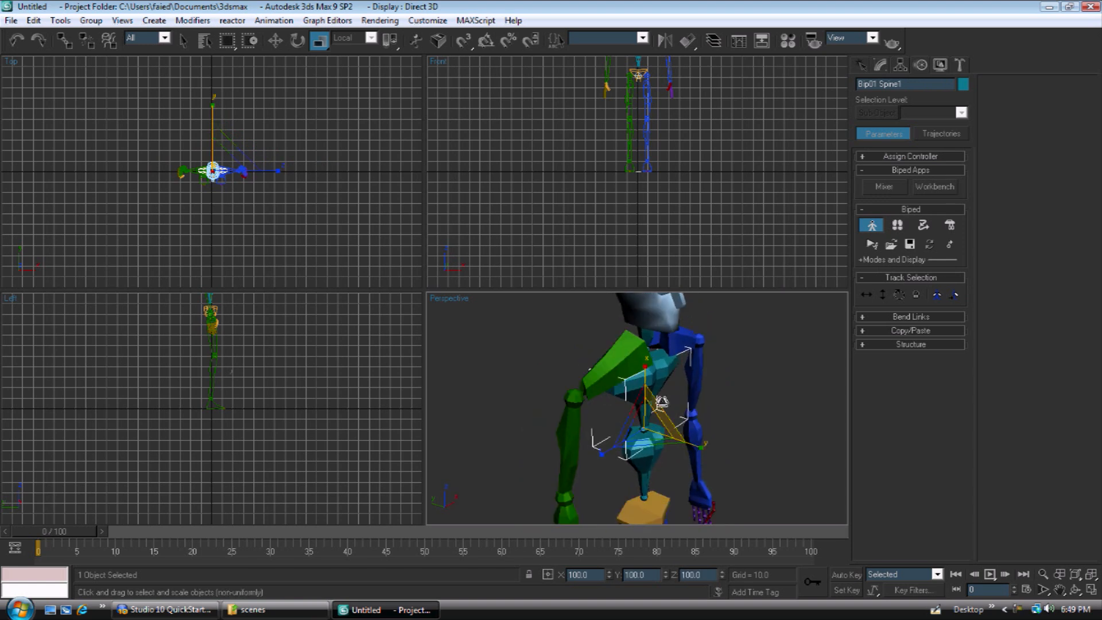
mouse_move(699, 450)
mouse_down()
mouse_move(726, 454)
mouse_move(712, 451)
mouse_up()
alt+middle_drag(709, 451, 616, 411)
drag(611, 363, 612, 348)
Step: Shorten the lower spine link and the upper spine link slightly along their length
click(615, 443)
drag(614, 423, 615, 438)
click(618, 396)
drag(615, 372, 615, 383)
middle_drag(619, 394, 659, 368)
click(629, 409)
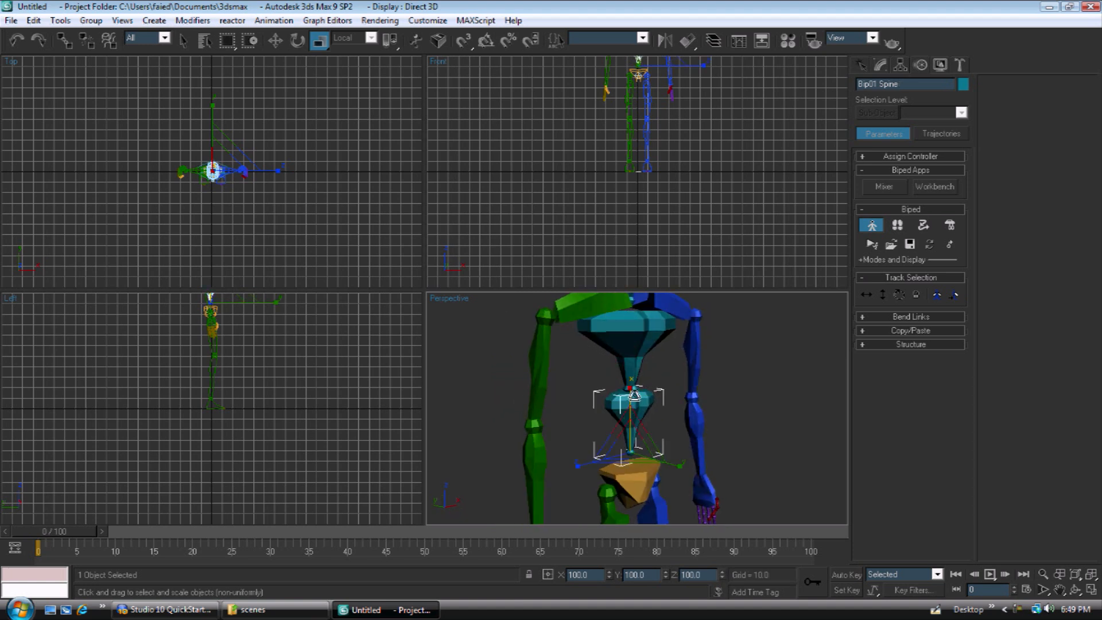
scroll(635, 396, down, 6)
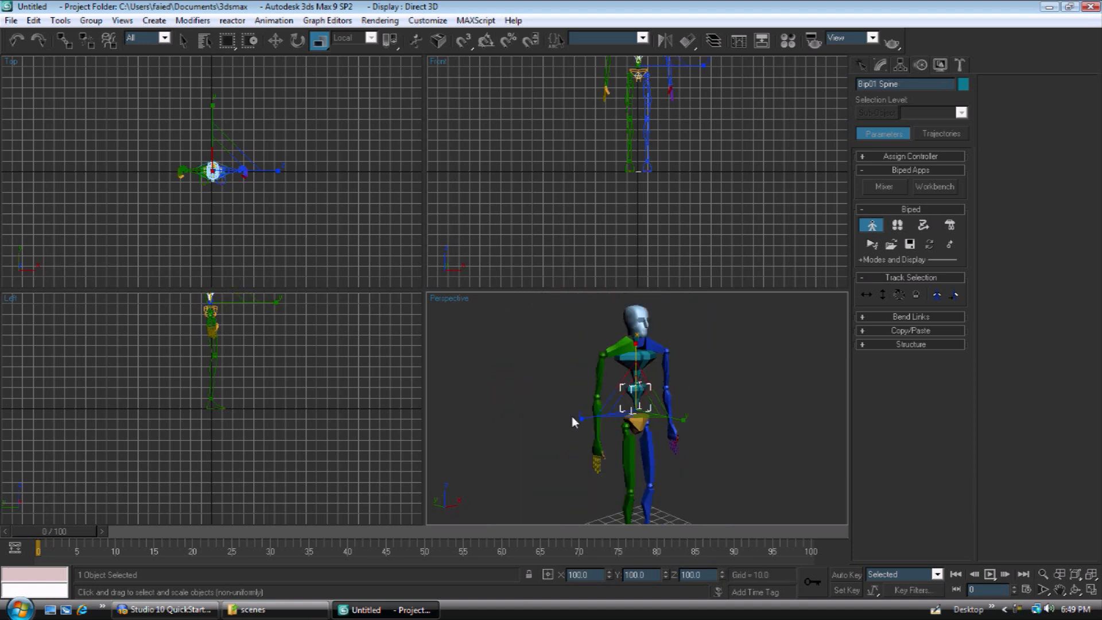
Step: Select both forearms symmetrically and scale them thicker
click(596, 414)
alt+middle_drag(699, 397, 657, 418)
scroll(634, 374, down, 3)
scroll(658, 418, up, 3)
click(945, 294)
scroll(635, 412, up, 6)
drag(607, 438, 614, 457)
alt+middle_drag(612, 455, 572, 457)
drag(583, 440, 592, 450)
alt+middle_drag(613, 452, 578, 403)
Step: Scale the pelvis wider along its local Z axis to spread the legs apart
scroll(623, 379, down, 2)
click(626, 383)
drag(555, 397, 526, 403)
scroll(549, 407, down, 2)
middle_drag(555, 405, 574, 351)
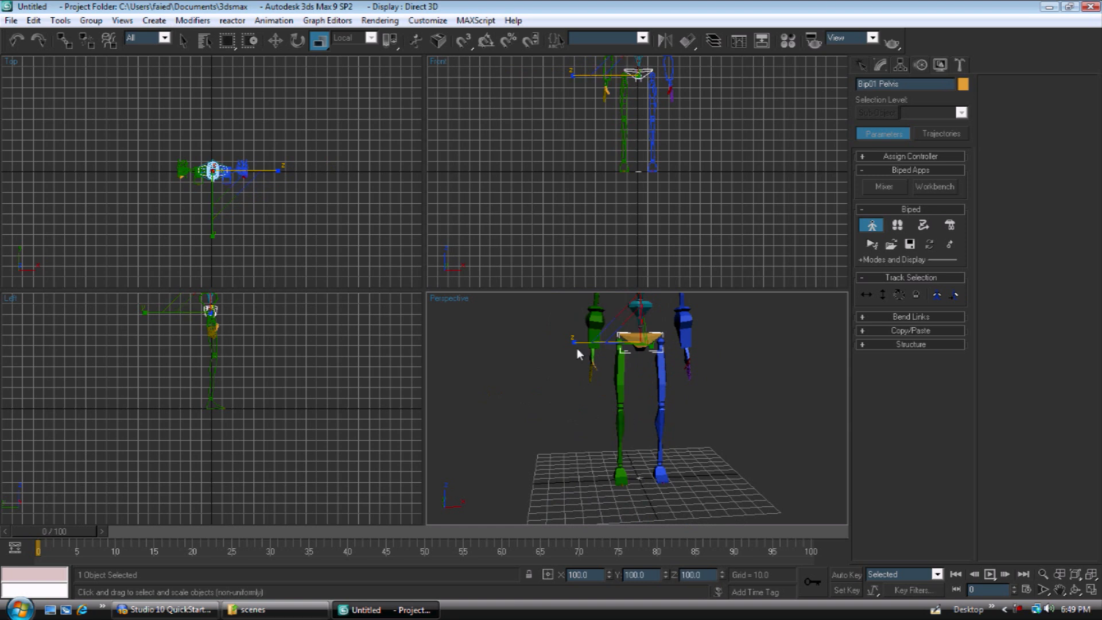
drag(577, 348, 582, 346)
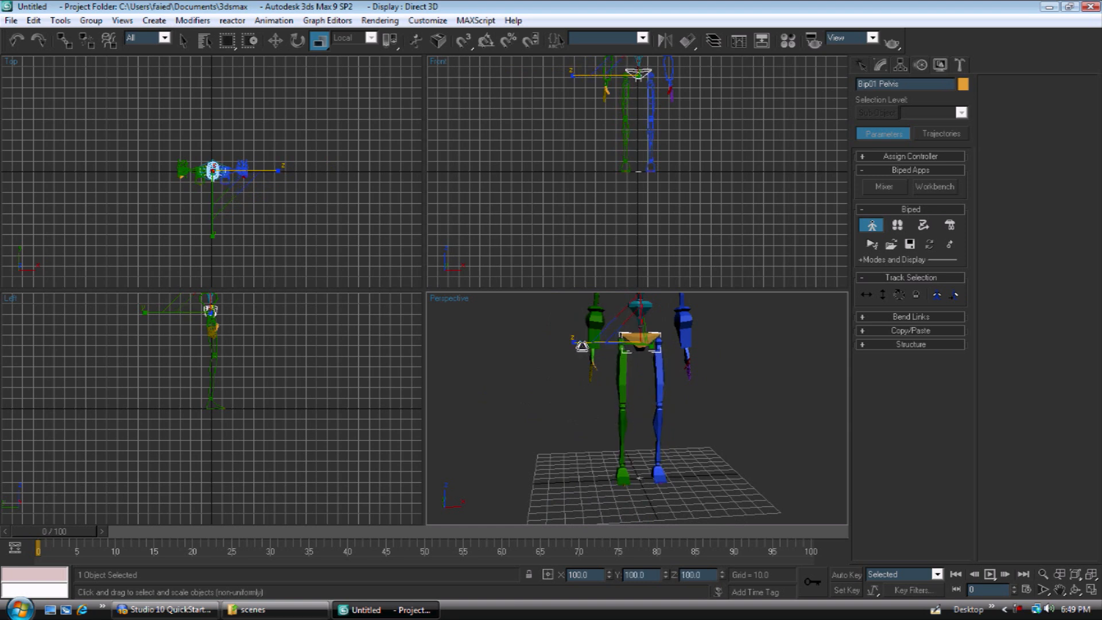
Step: Select both calves symmetrically and scale them thicker from front to back and from side to side
click(663, 417)
click(937, 295)
alt+middle_drag(711, 401, 737, 397)
scroll(737, 398, up, 2)
scroll(737, 397, up, 2)
middle_drag(675, 459, 669, 419)
drag(612, 421, 548, 438)
alt+middle_drag(646, 423, 708, 424)
drag(687, 426, 769, 452)
scroll(712, 422, down, 2)
middle_drag(701, 412, 631, 425)
scroll(606, 428, down, 2)
scroll(577, 473, up, 5)
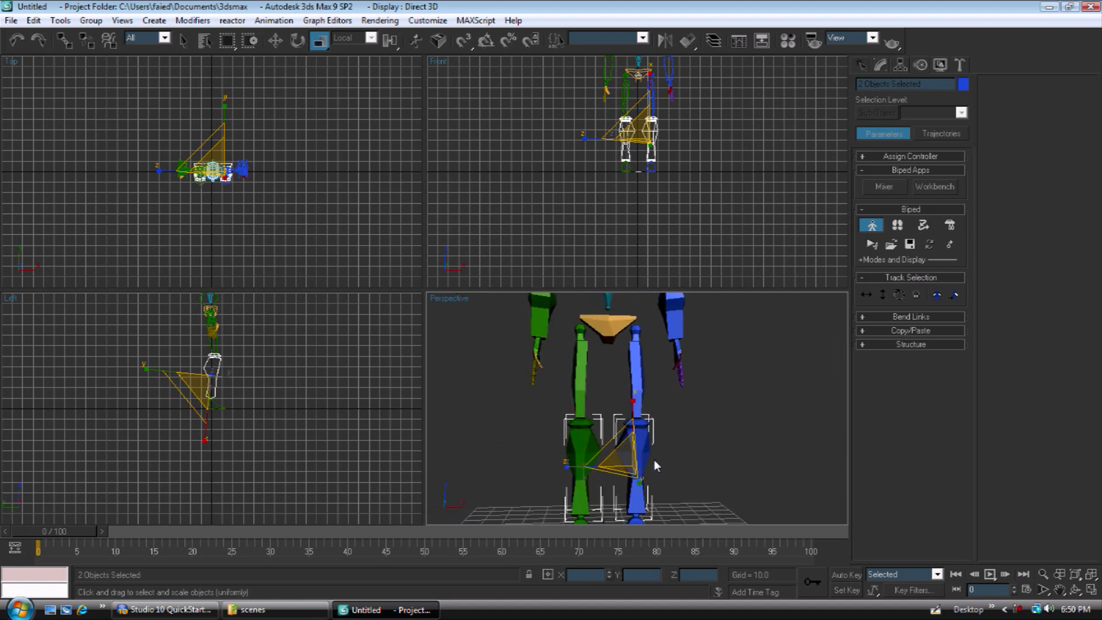
Step: Select both thighs symmetrically and rotate them outward so the legs stand apart
click(637, 396)
key(e)
scroll(673, 402, down, 3)
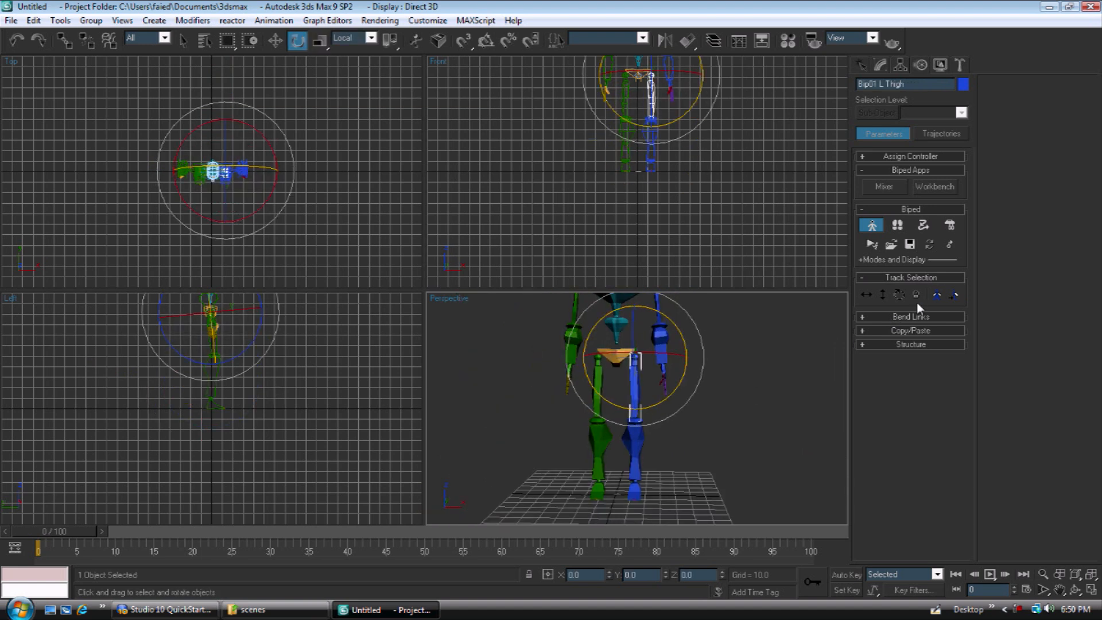
click(936, 295)
drag(703, 386, 678, 358)
Step: Select both clavicles symmetrically and rotate them by about -2 degrees around their local Y axis
alt+middle_drag(678, 358, 649, 450)
scroll(645, 386, up, 5)
click(627, 373)
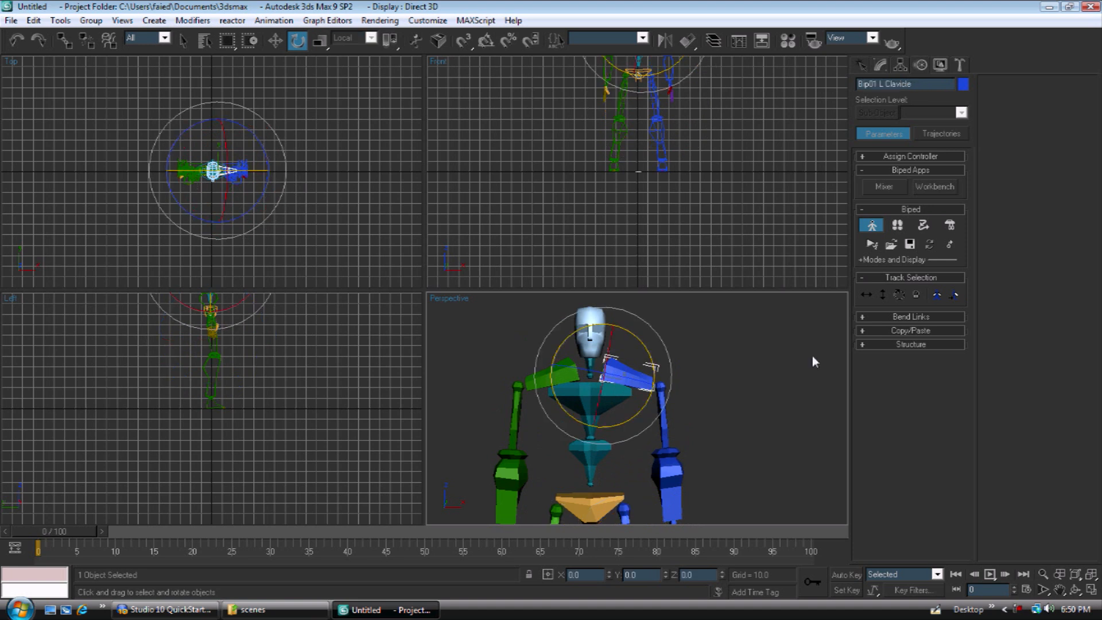
click(937, 296)
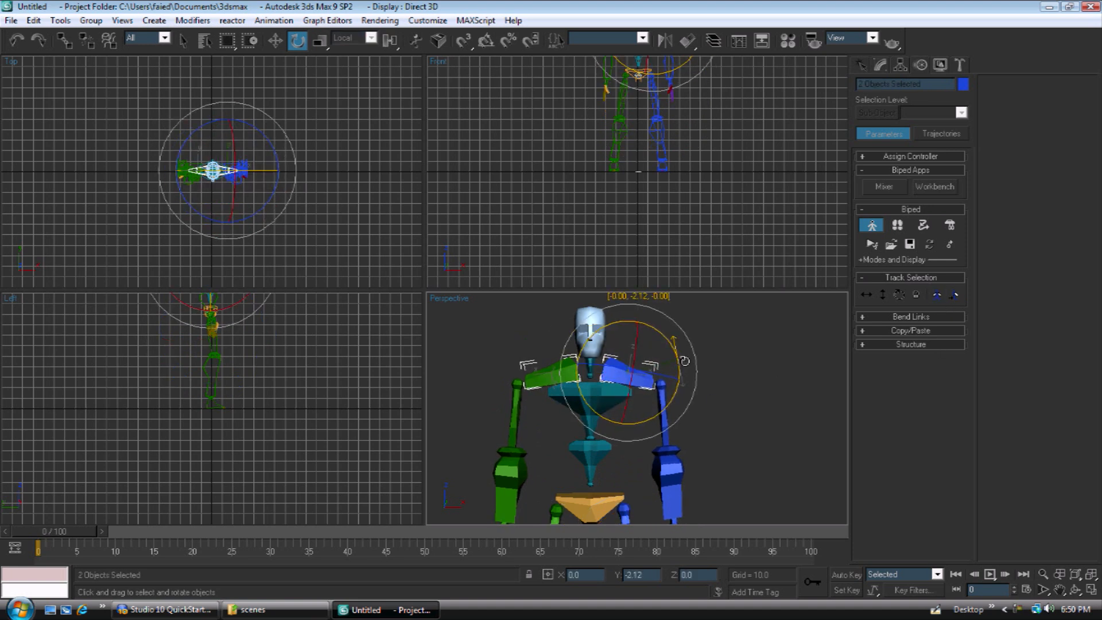
middle_drag(684, 360, 683, 325)
scroll(660, 385, down, 4)
Step: Select both feet together and shift them slightly along the Y axis
alt+middle_drag(658, 395, 630, 381)
scroll(718, 428, up, 3)
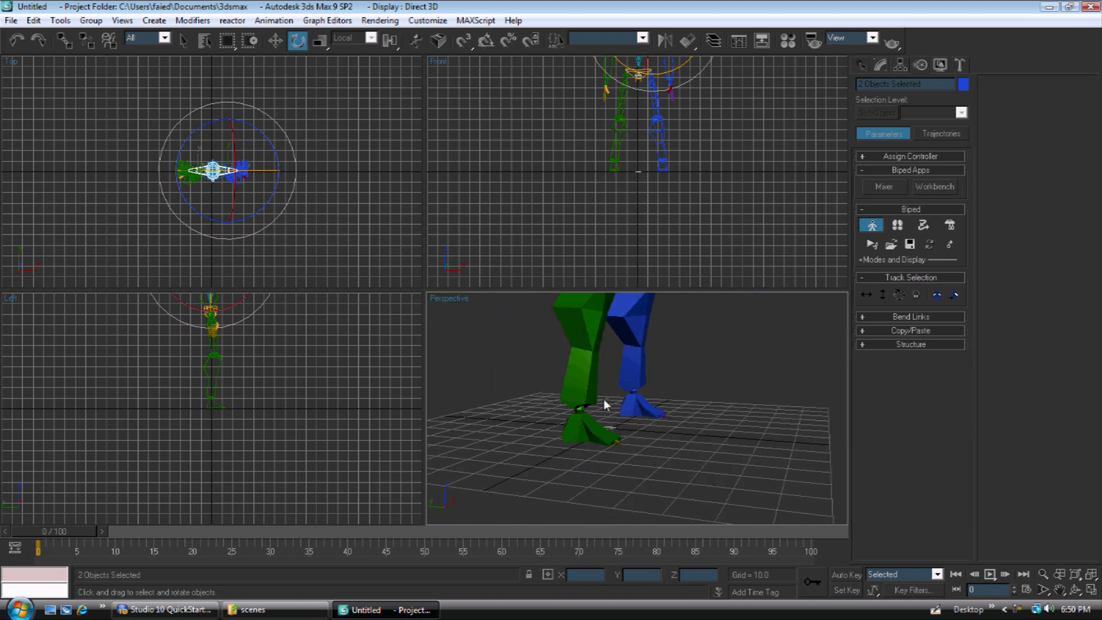
click(574, 430)
key(w)
ctrl+click(639, 411)
alt+middle_drag(617, 427, 589, 423)
scroll(602, 415, up, 5)
scroll(618, 412, down, 5)
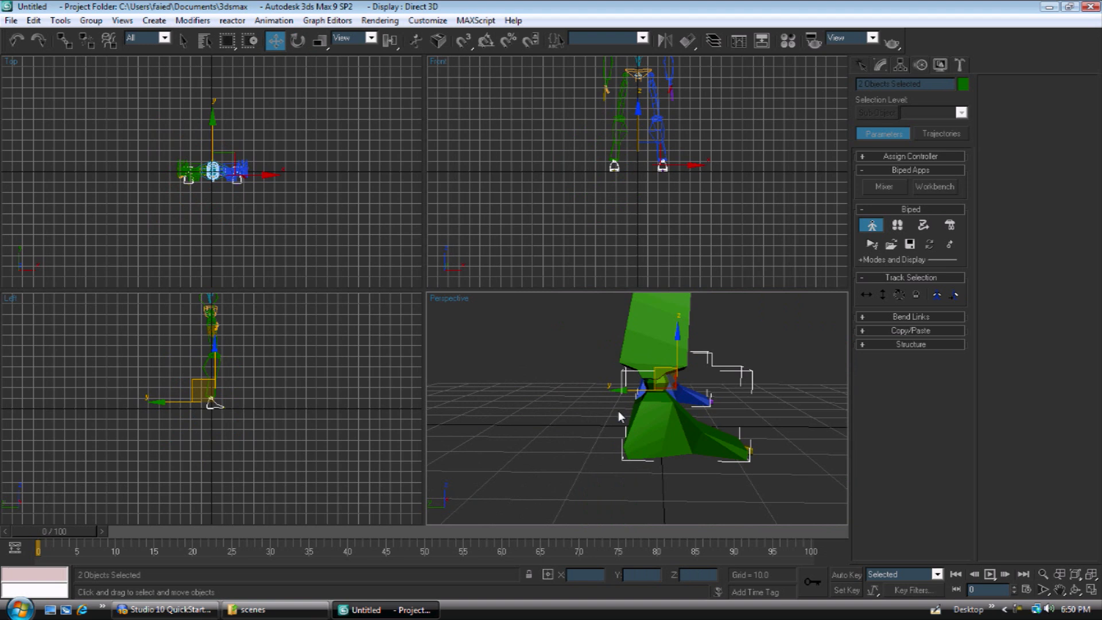
drag(641, 388, 652, 390)
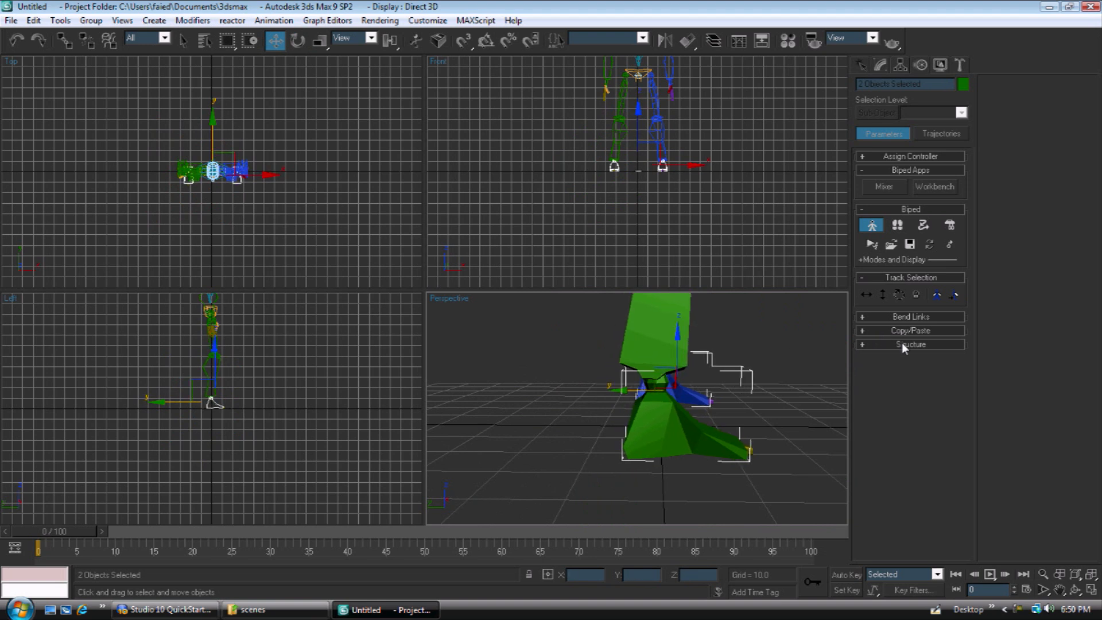
Step: Shift the attachment point of the biped's feet by setting Ankle Attach to 0.34 in its structure settings
click(911, 344)
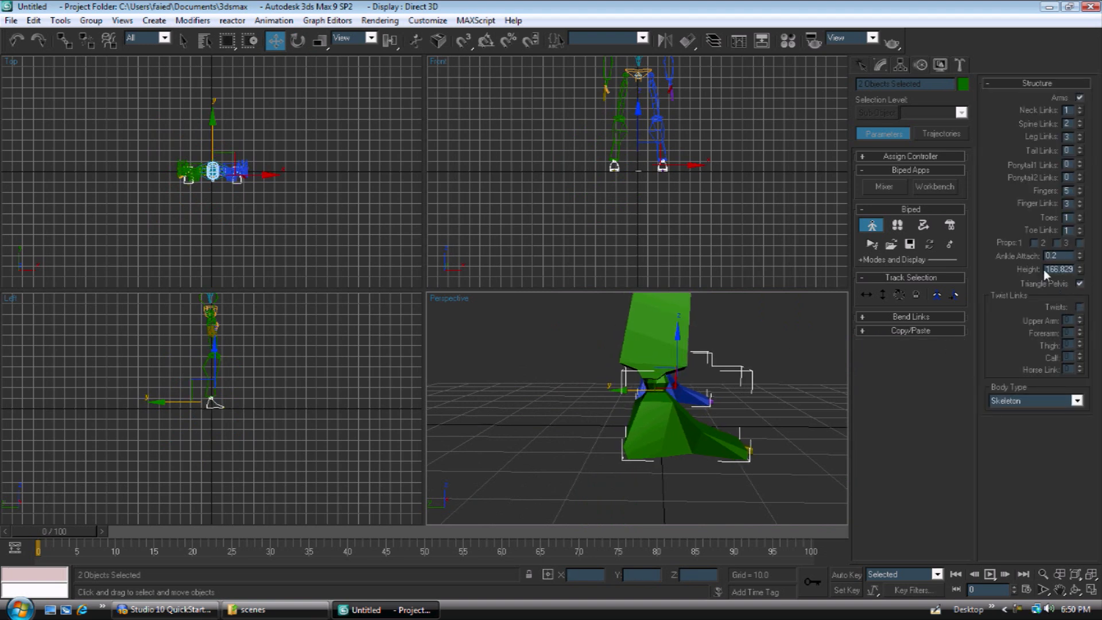
drag(1080, 260, 1081, 244)
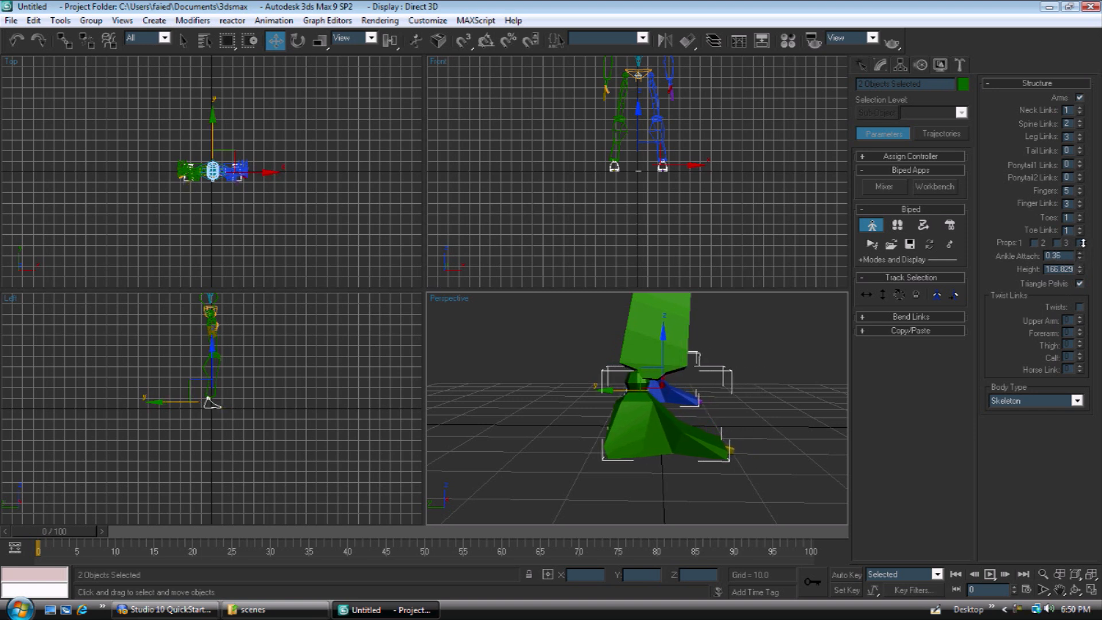
alt+middle_drag(694, 451, 661, 419)
Step: Select both toes symmetrically and scale them wider, longer and slightly thicker along their local axes
key(r)
click(662, 419)
alt+middle_drag(755, 423, 754, 367)
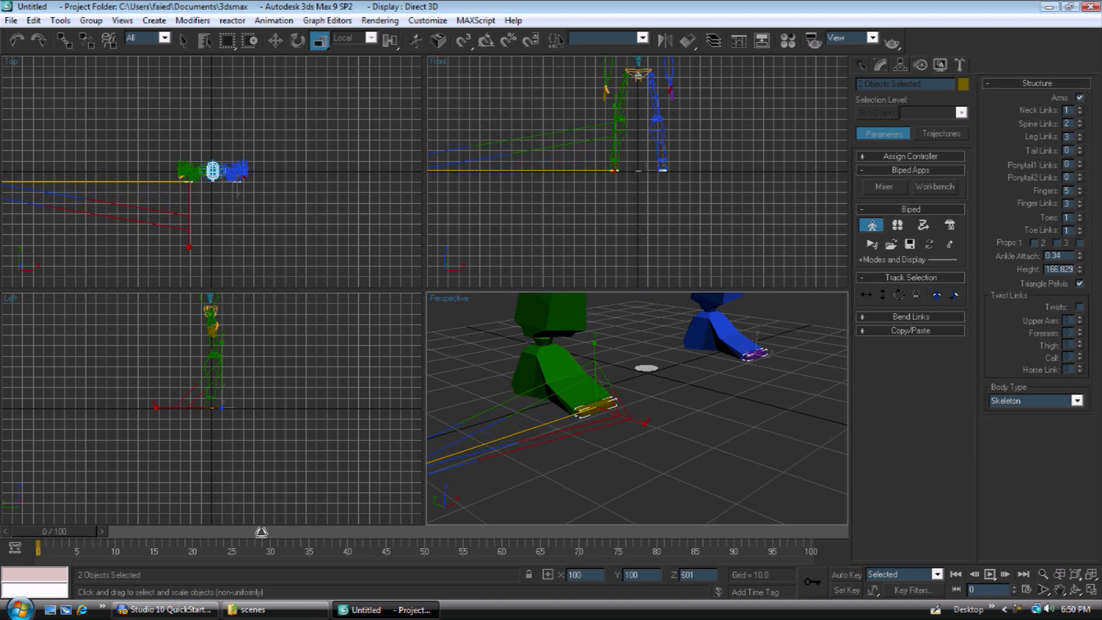
alt+middle_drag(609, 360, 603, 408)
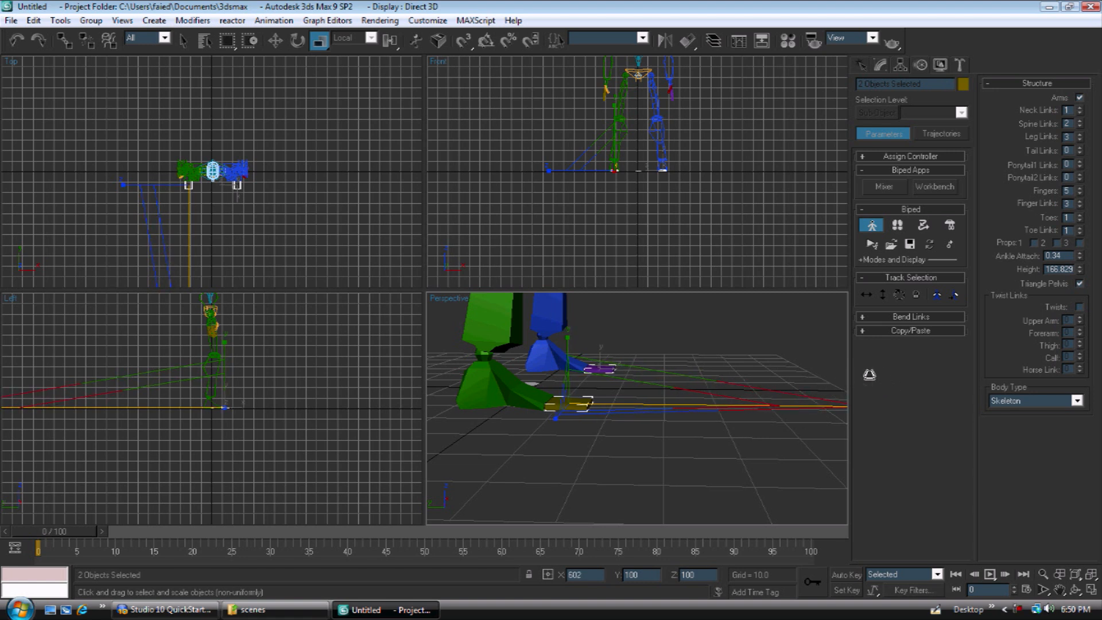
mouse_move(659, 393)
alt+middle_down()
mouse_move(549, 370)
mouse_move(660, 383)
alt+middle_up()
scroll(580, 392, up, 5)
scroll(574, 393, down, 5)
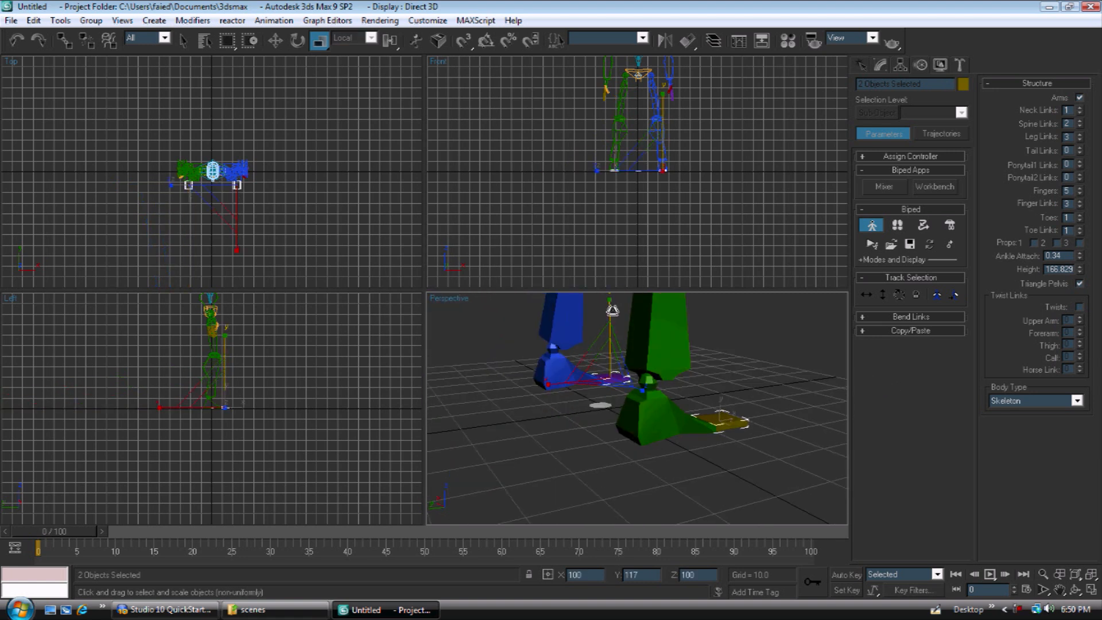
alt+middle_drag(735, 403, 671, 373)
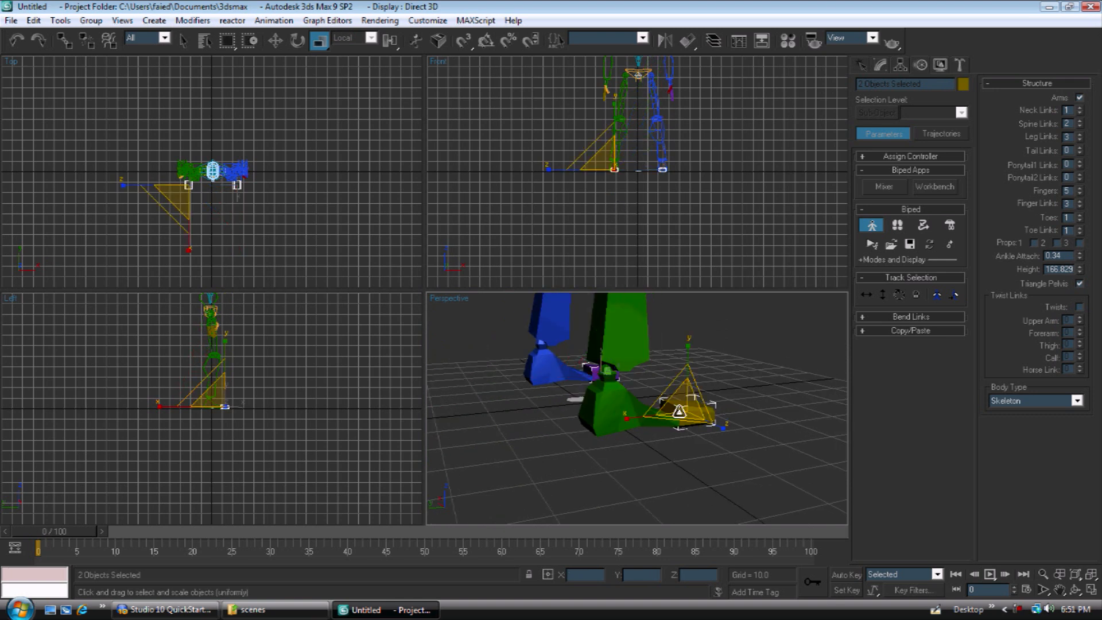
Step: Try rotating both toes upward and the right foot downward, and undo these rotations
key(e)
drag(668, 371, 672, 402)
alt+middle_drag(671, 402, 659, 446)
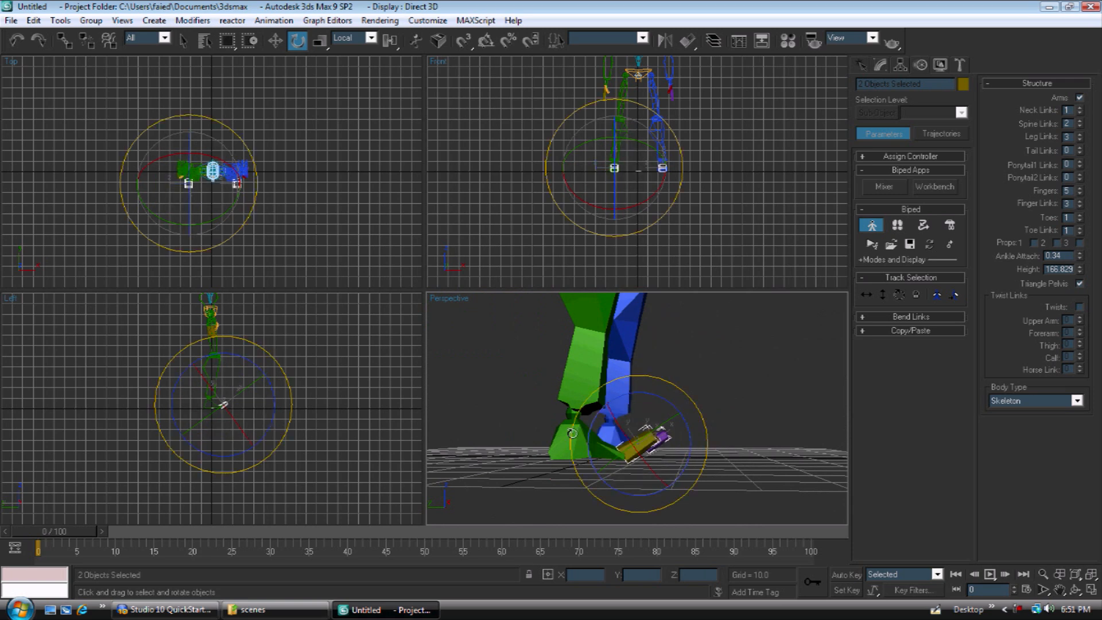
click(576, 435)
drag(625, 387, 632, 433)
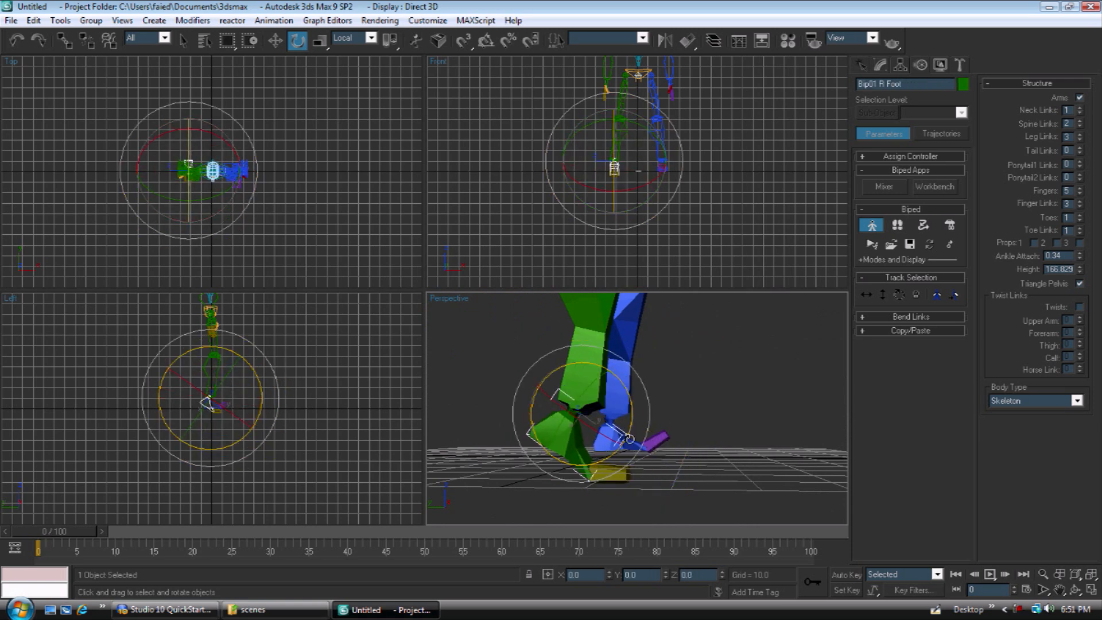
key(ctrl+z)
key(ctrl+z)
key(ctrl+z)
Step: Examine the whole biped's proportions from the perspective, side, top and front views
alt+middle_drag(608, 437, 676, 438)
scroll(676, 438, down, 6)
scroll(575, 426, up, 6)
scroll(575, 427, down, 6)
scroll(612, 429, up, 4)
alt+middle_drag(612, 428, 580, 426)
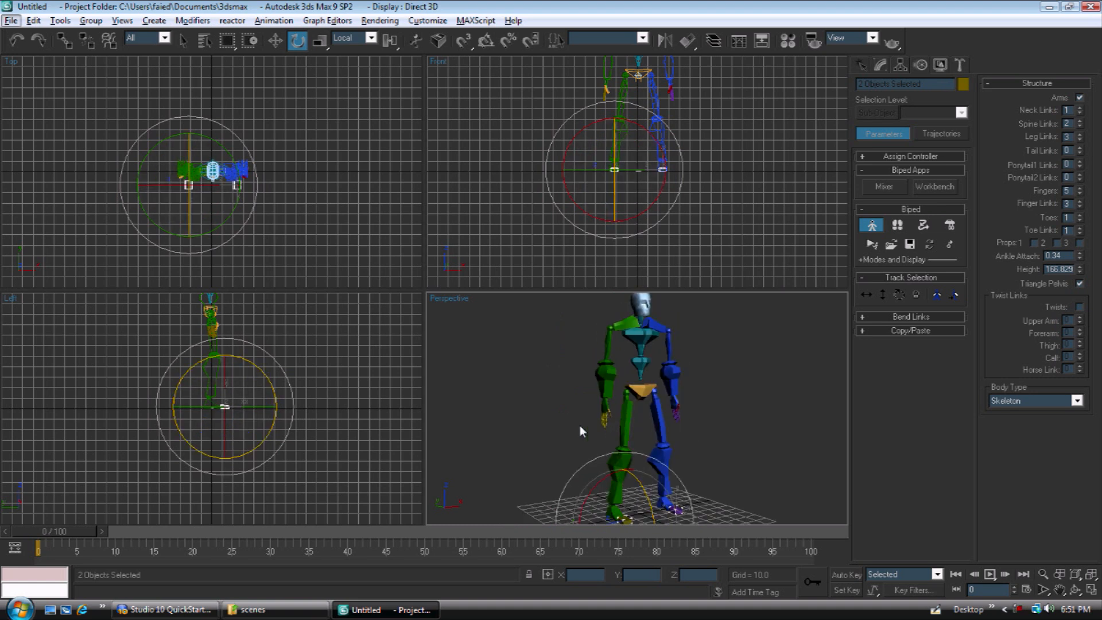
middle_drag(222, 399, 210, 473)
scroll(210, 472, up, 2)
click(208, 458)
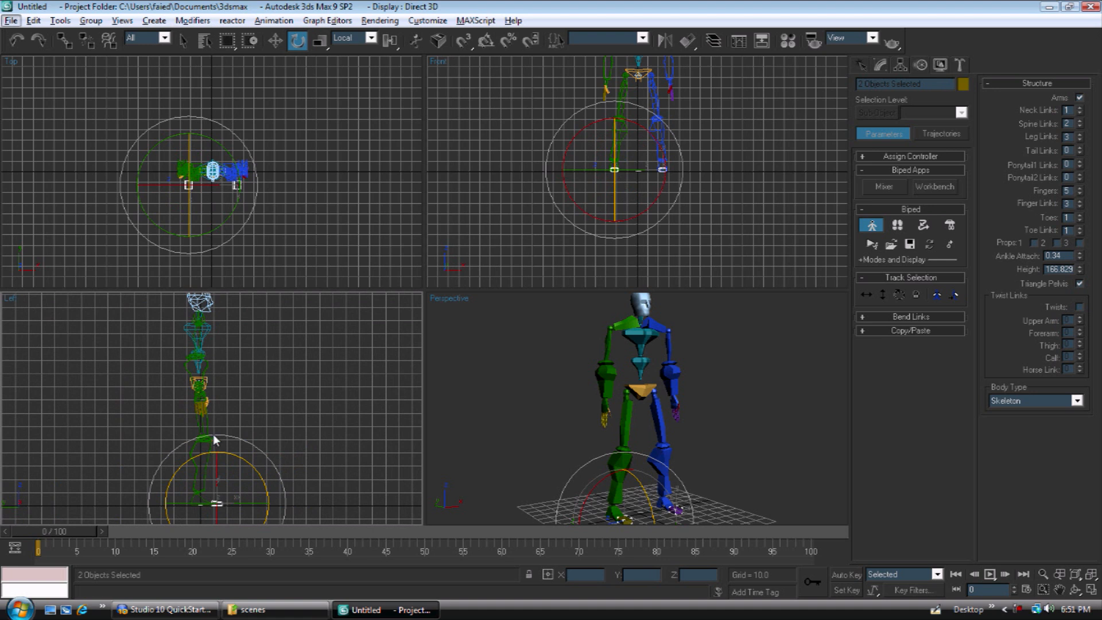
mouse_move(218, 380)
middle_down()
mouse_move(219, 405)
mouse_move(219, 385)
middle_up()
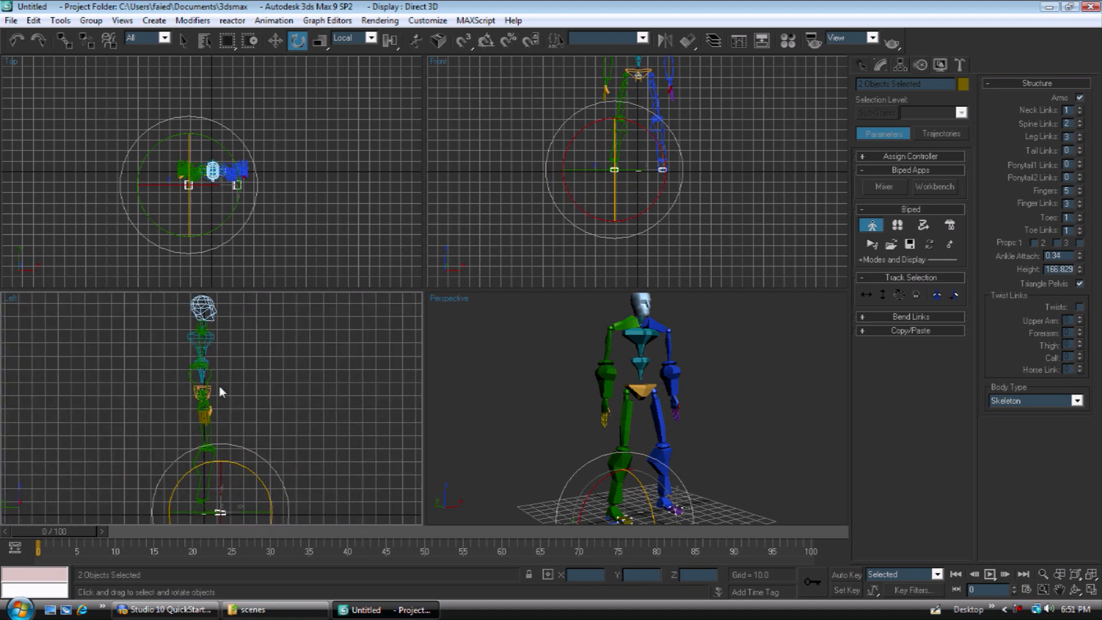
scroll(222, 183, up, 3)
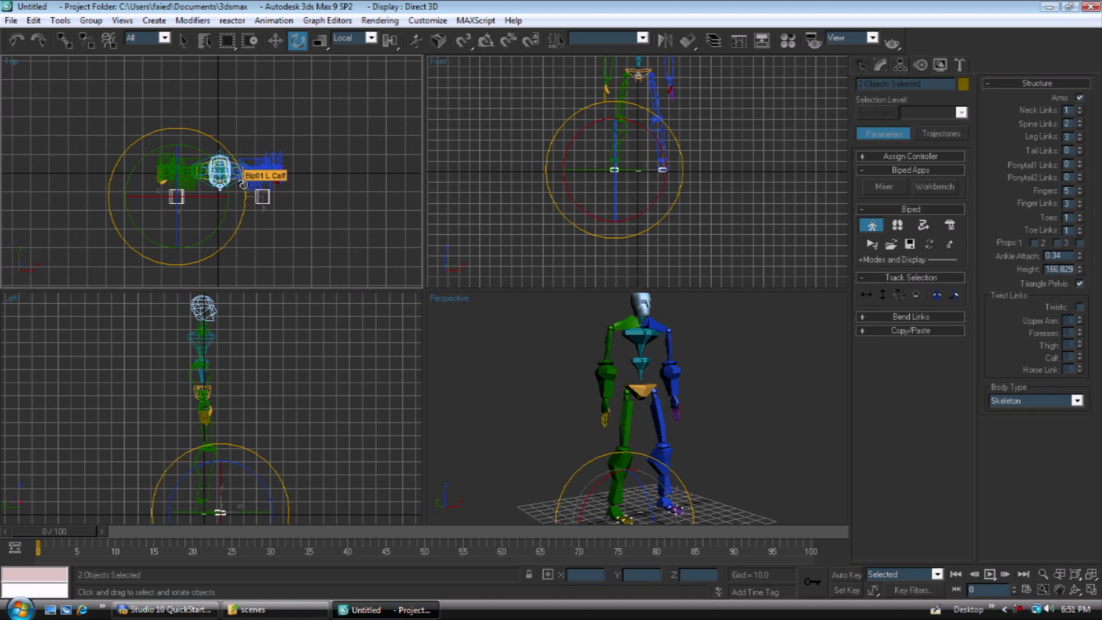
middle_drag(562, 189, 612, 247)
scroll(551, 258, down, 1)
alt+middle_drag(617, 391, 651, 445)
Step: Select the head and scale it along its vertical axis until the biped's height is about 170
key(w)
click(725, 383)
click(581, 364)
key(r)
scroll(654, 430, up, 3)
drag(616, 432, 615, 416)
key(ctrl+z)
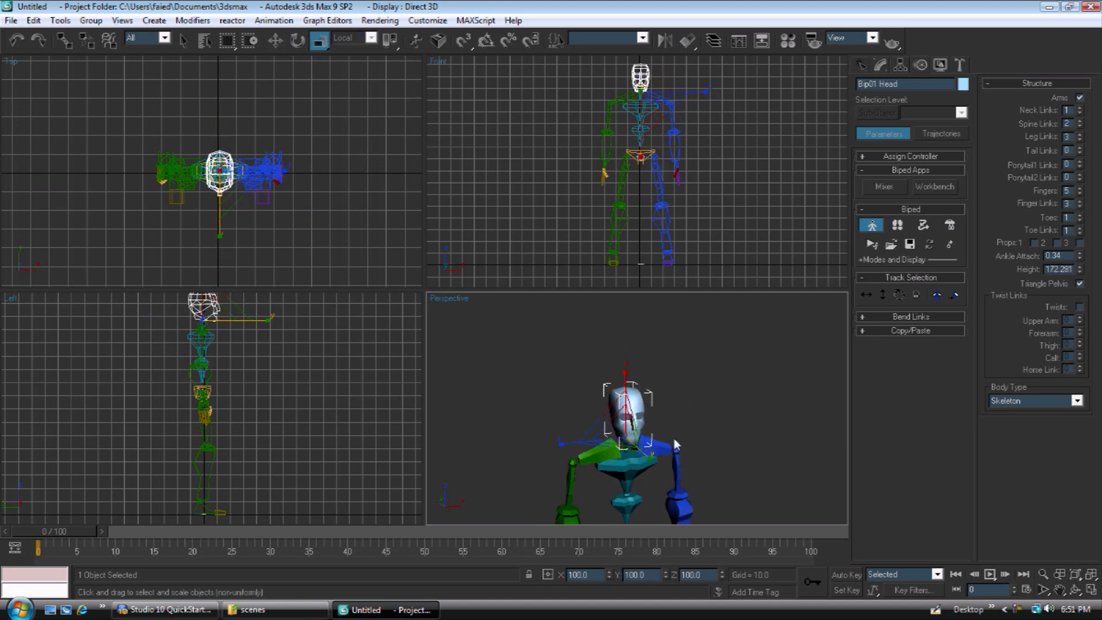
scroll(674, 439, down, 5)
alt+middle_drag(666, 379, 673, 385)
drag(634, 399, 634, 406)
scroll(645, 381, up, 4)
middle_drag(637, 408, 743, 361)
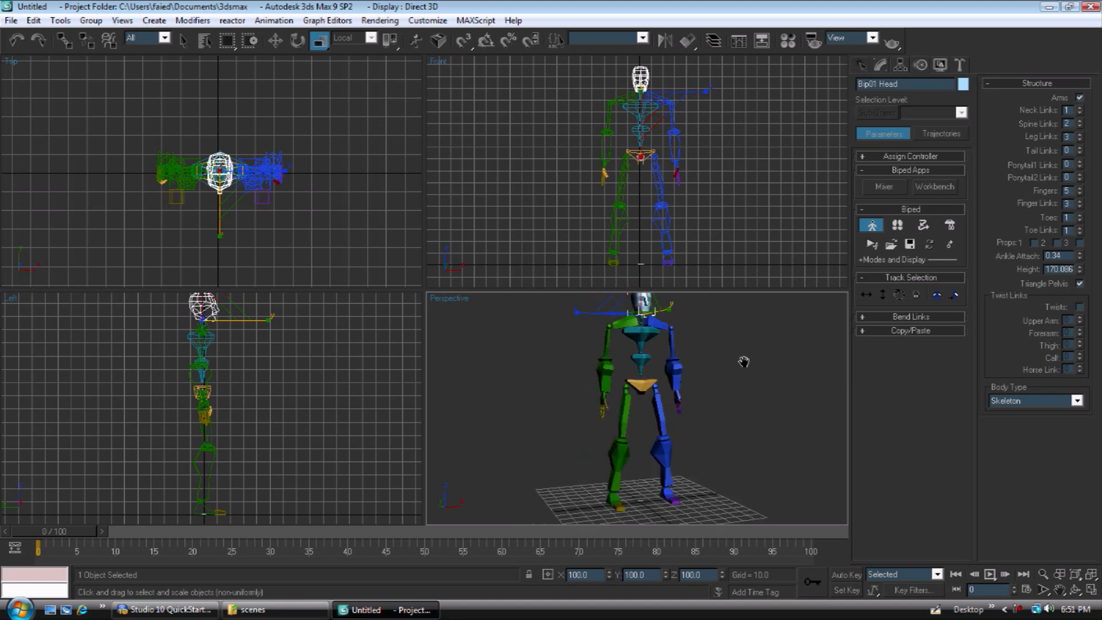
Step: Leave Figure Mode and select all parts of the biped together
click(872, 226)
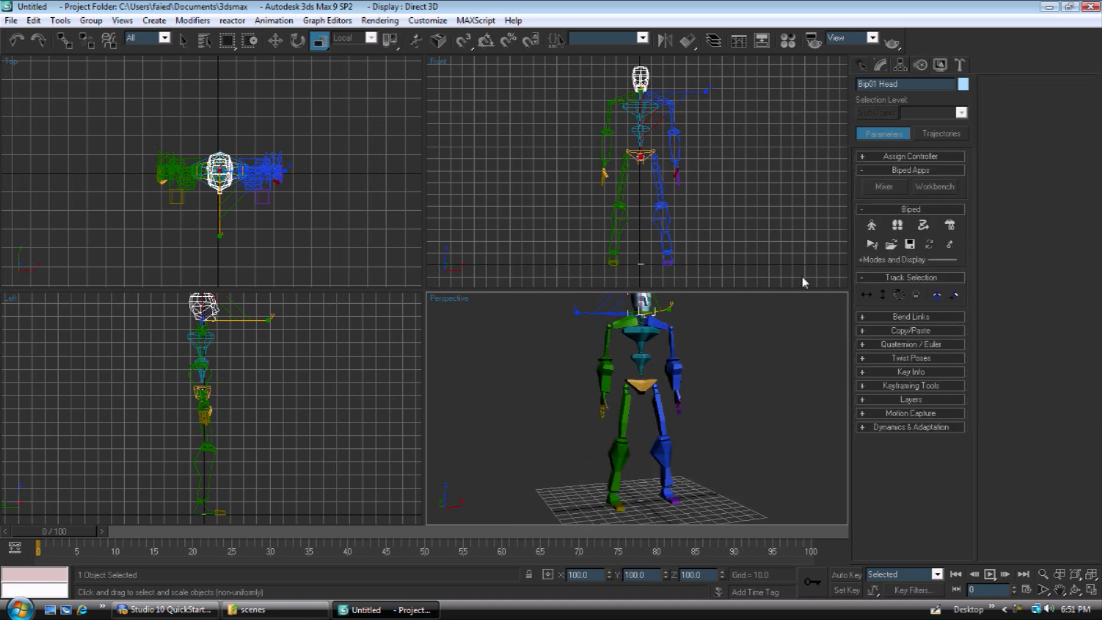
key(w)
click(736, 355)
scroll(736, 345, down, 5)
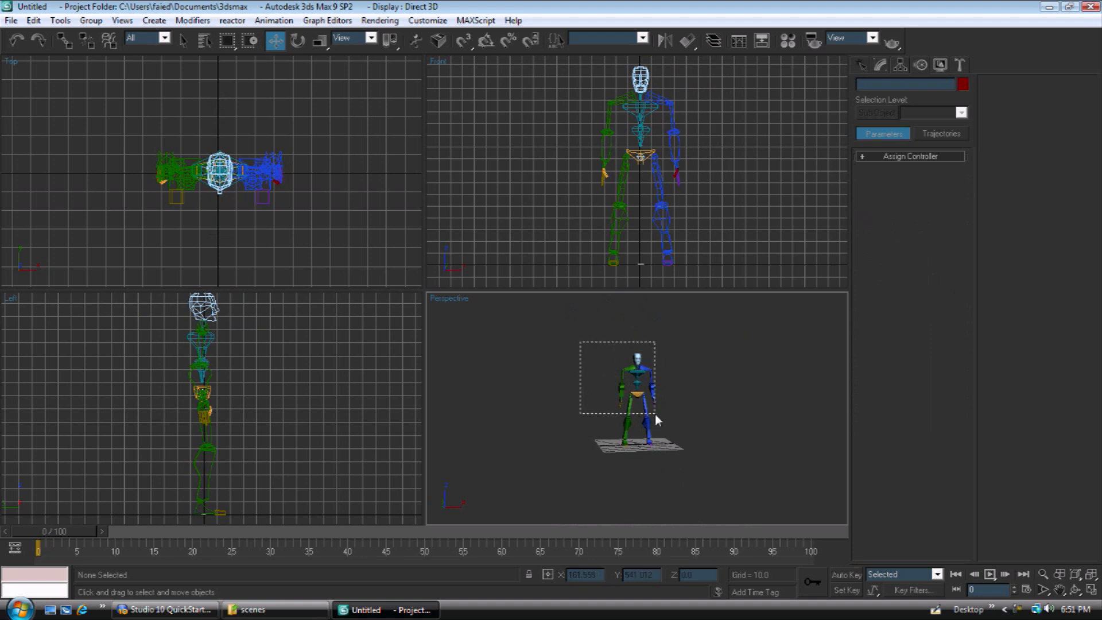
drag(702, 475, 718, 470)
scroll(620, 356, up, 3)
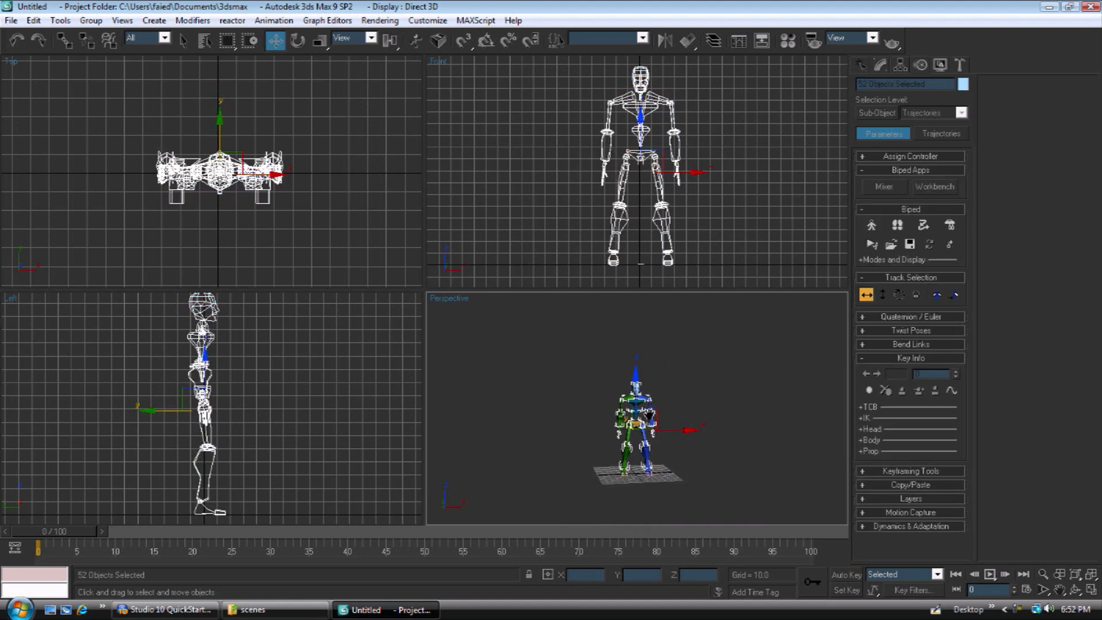
Step: Take a single Snapshot of the selected biped with the Mesh clone method and move the original sideways along X, clear of the copy
click(59, 20)
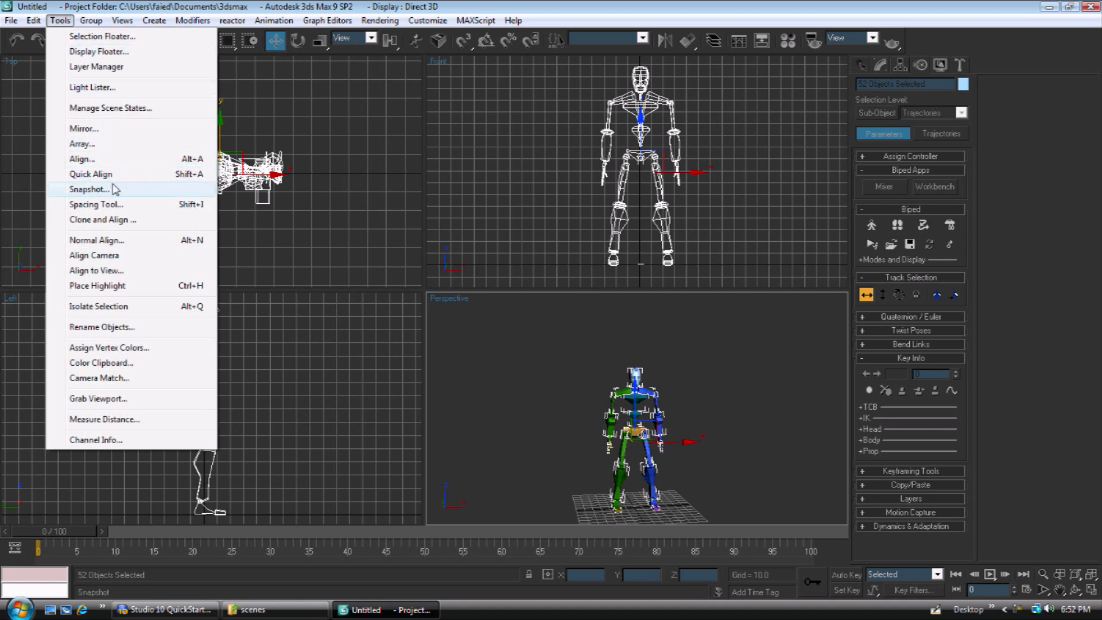
click(89, 189)
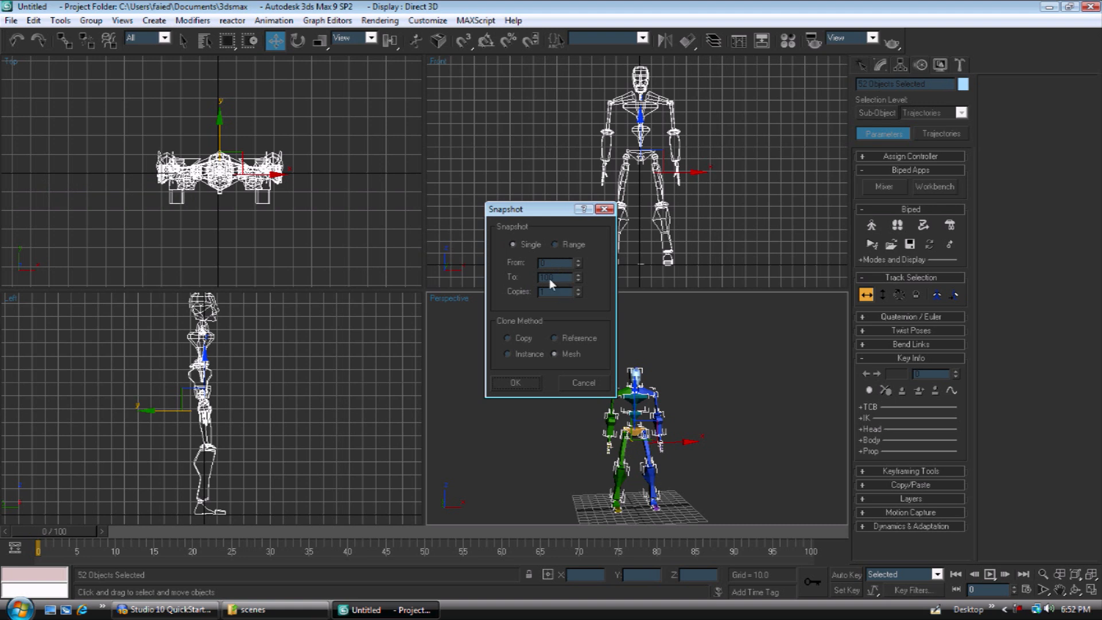
click(535, 382)
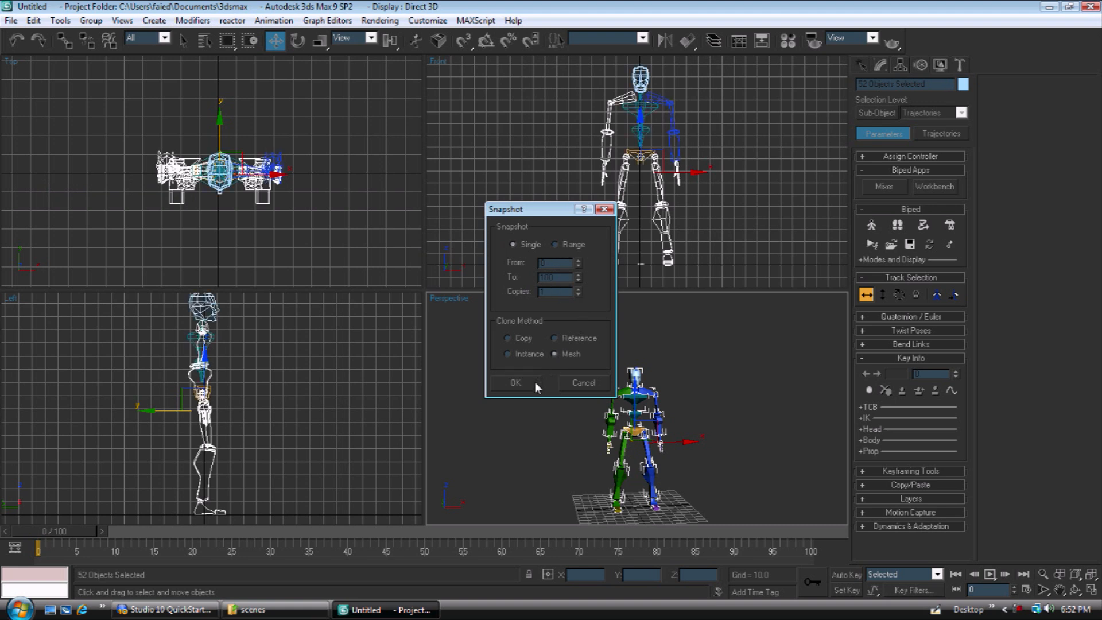
middle_drag(591, 390, 574, 345)
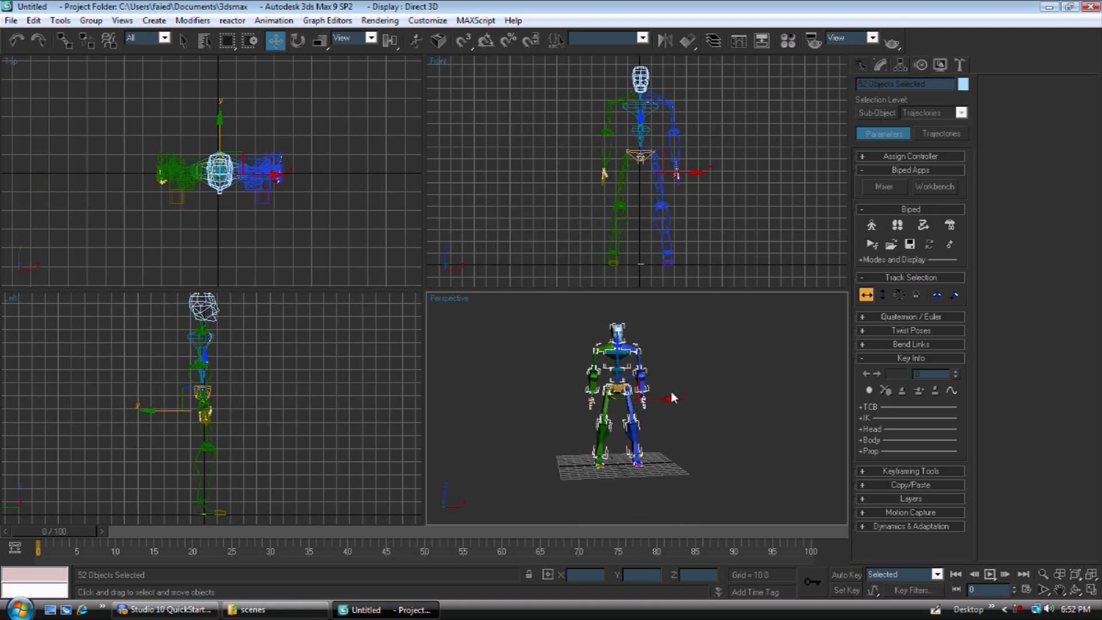
drag(648, 401, 735, 396)
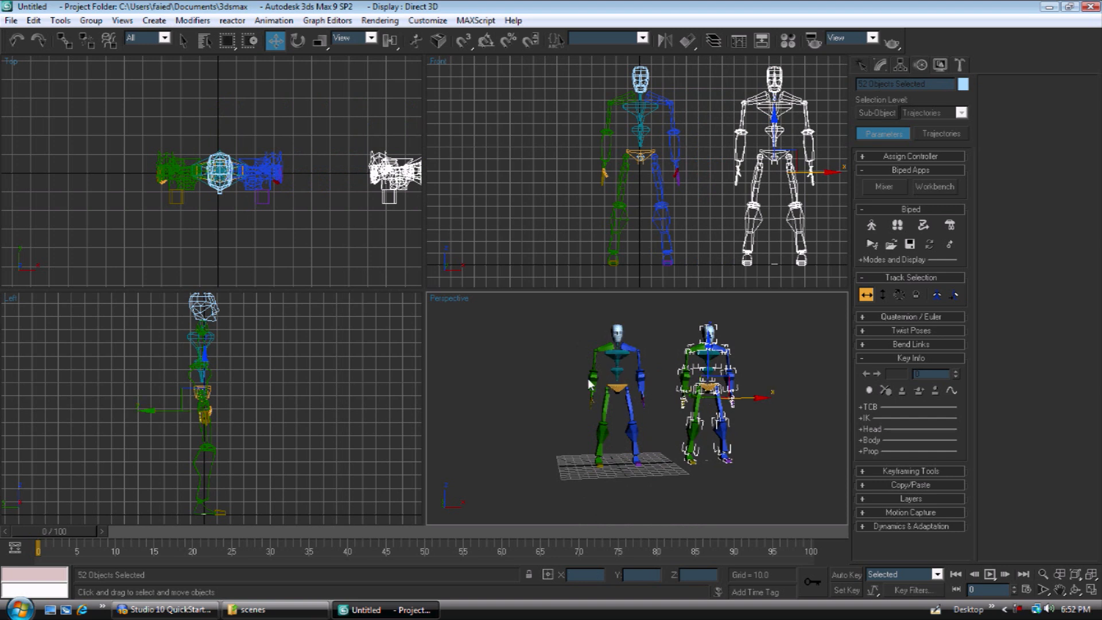
Step: Try moving the mesh copy's left forearm away from the body, and undo the move
click(639, 372)
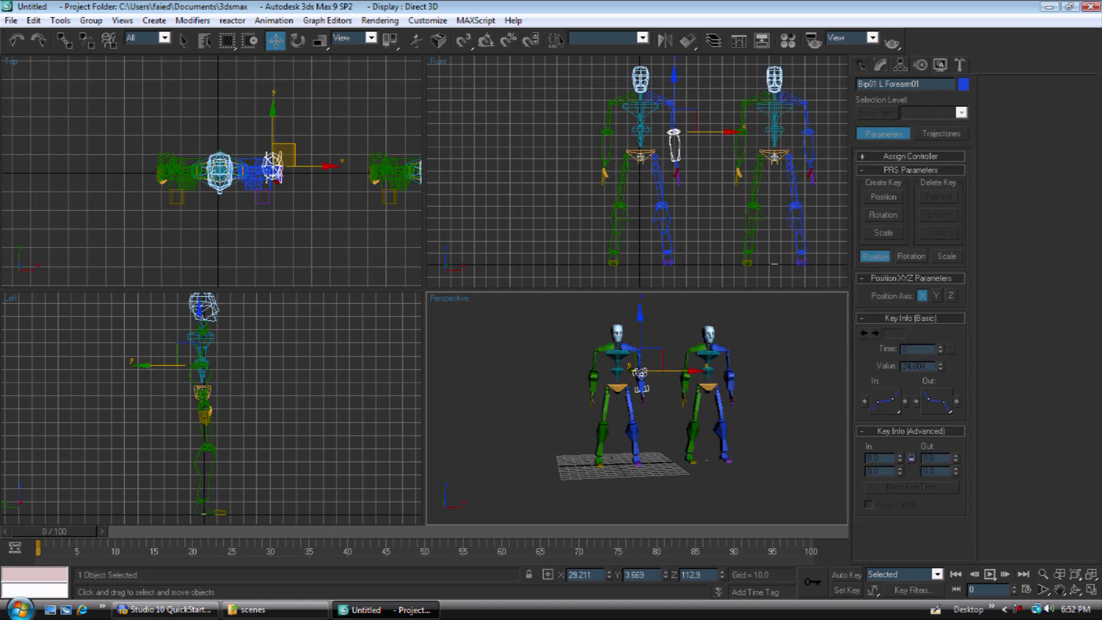
drag(659, 351, 689, 320)
scroll(660, 376, up, 6)
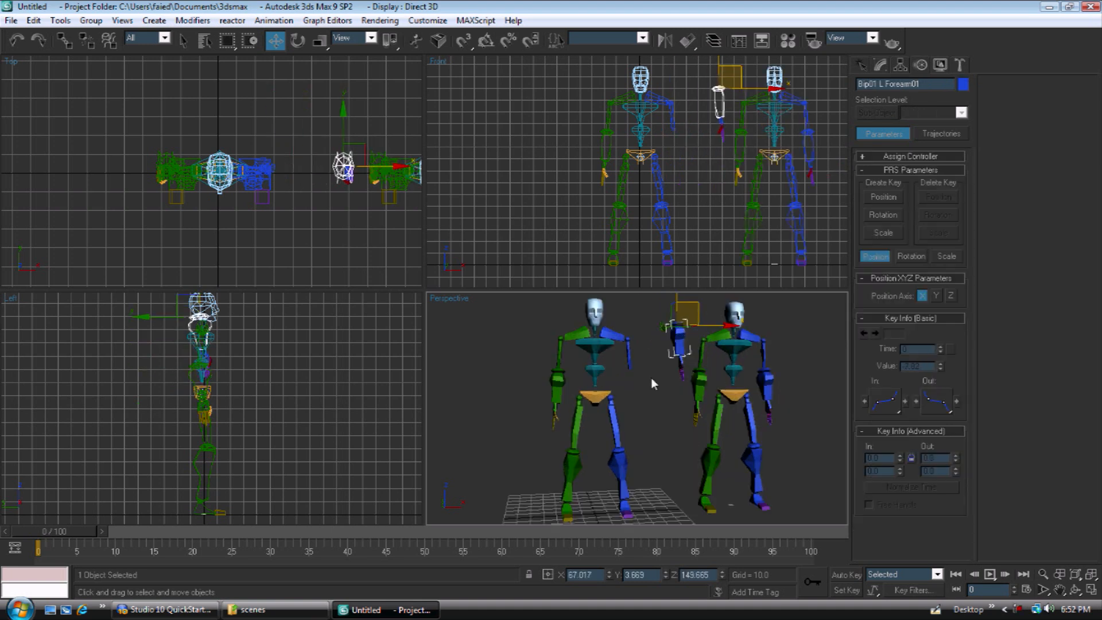
key(ctrl+z)
Step: Try rotating the mesh copy's left forearm and upper arm, and undo these rotations
key(e)
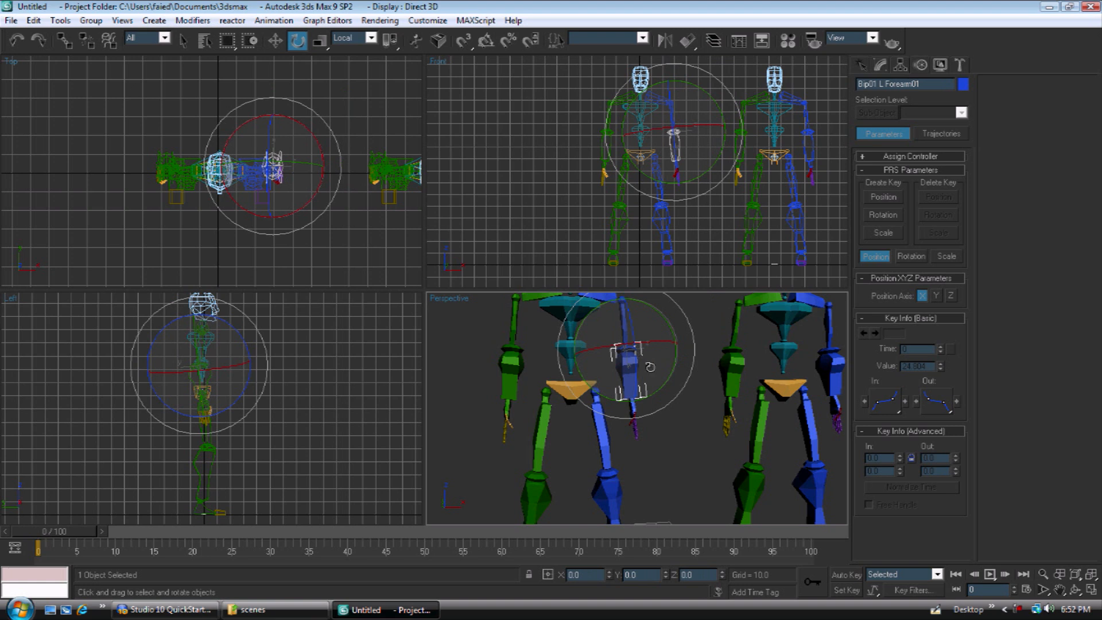
drag(681, 335, 712, 304)
click(625, 316)
drag(622, 314, 537, 346)
key(ctrl+z)
key(ctrl+z)
key(ctrl+z)
scroll(698, 389, down, 4)
middle_drag(666, 367, 572, 355)
scroll(572, 354, down, 4)
alt+middle_drag(644, 349, 605, 345)
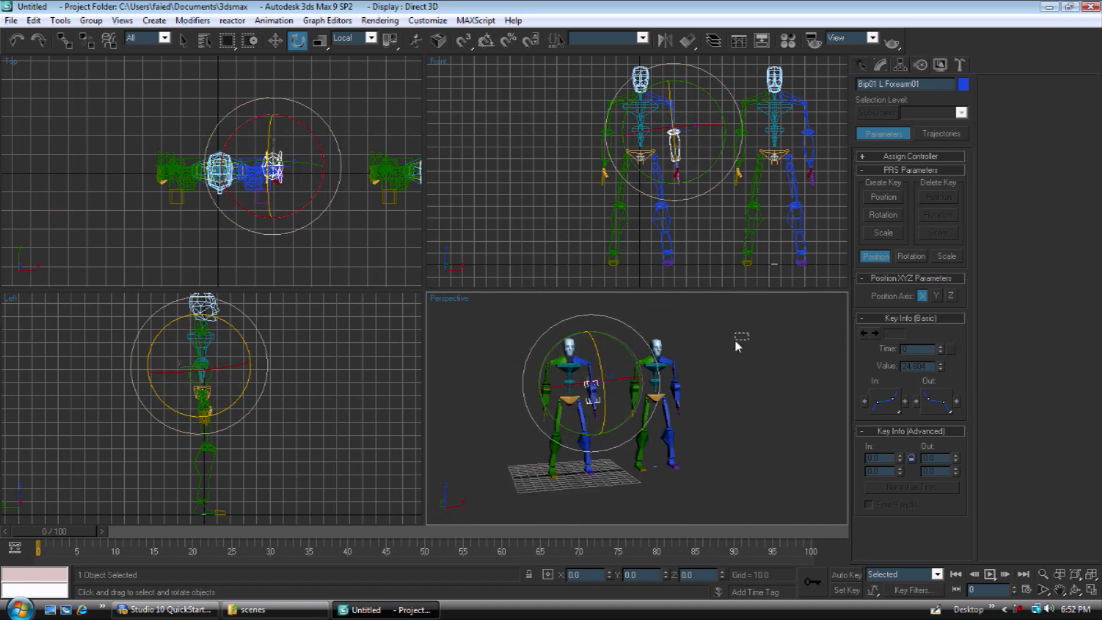
Step: Select all parts of the original biped and delete it, keeping only the mesh copy
drag(623, 489, 624, 491)
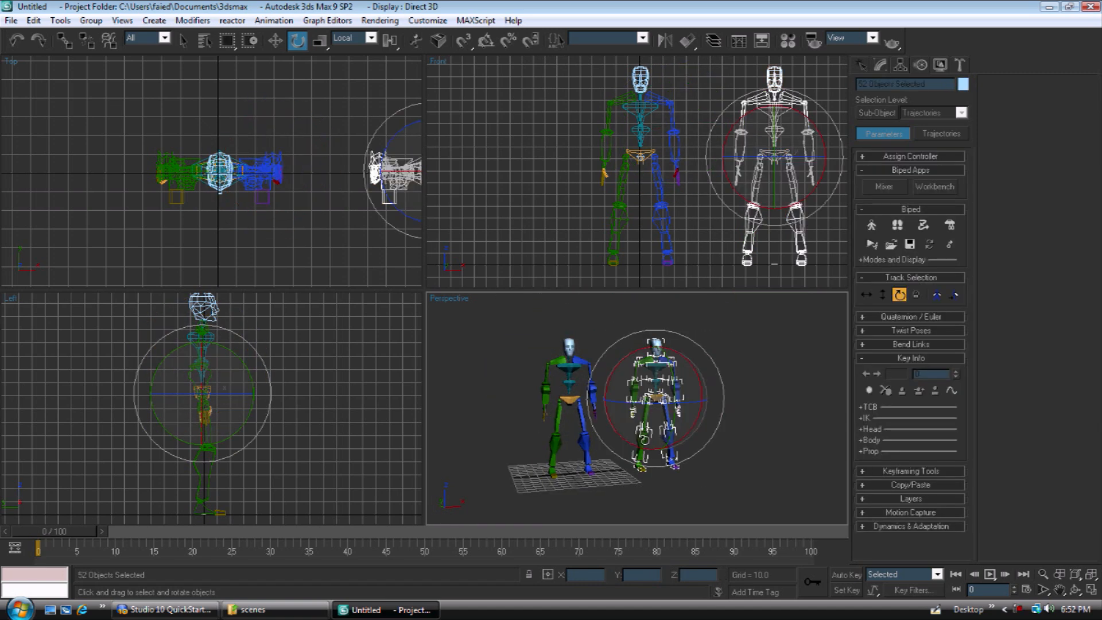
key(Delete)
scroll(610, 472, up, 6)
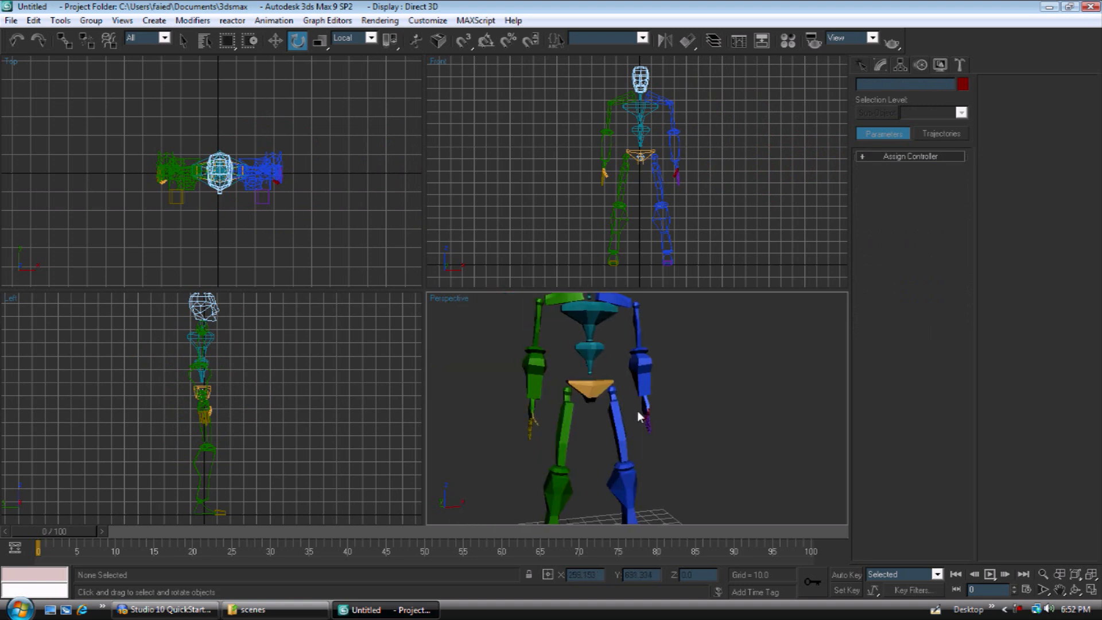
Step: Try moving the mesh copy's pelvis and the separate Bip02 centre object, and undo these moves
click(599, 384)
key(w)
drag(614, 372, 715, 341)
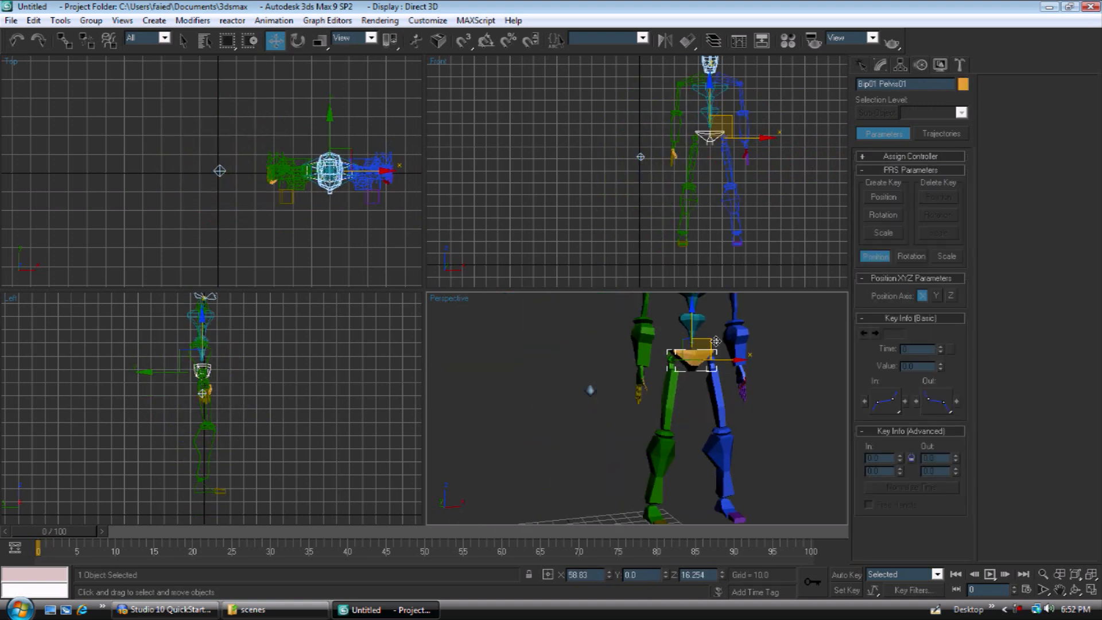
click(590, 392)
mouse_move(612, 377)
mouse_down()
mouse_move(564, 396)
mouse_move(649, 357)
mouse_move(606, 370)
mouse_up()
key(ctrl+z)
key(ctrl+z)
key(ctrl+z)
key(ctrl+z)
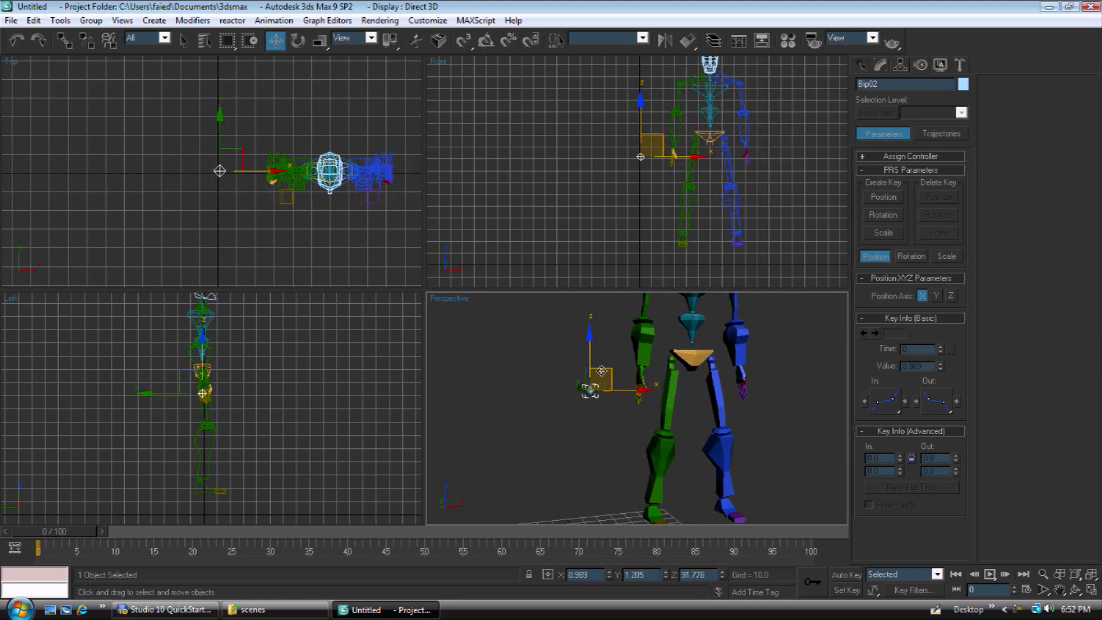
drag(611, 369, 624, 346)
key(ctrl+z)
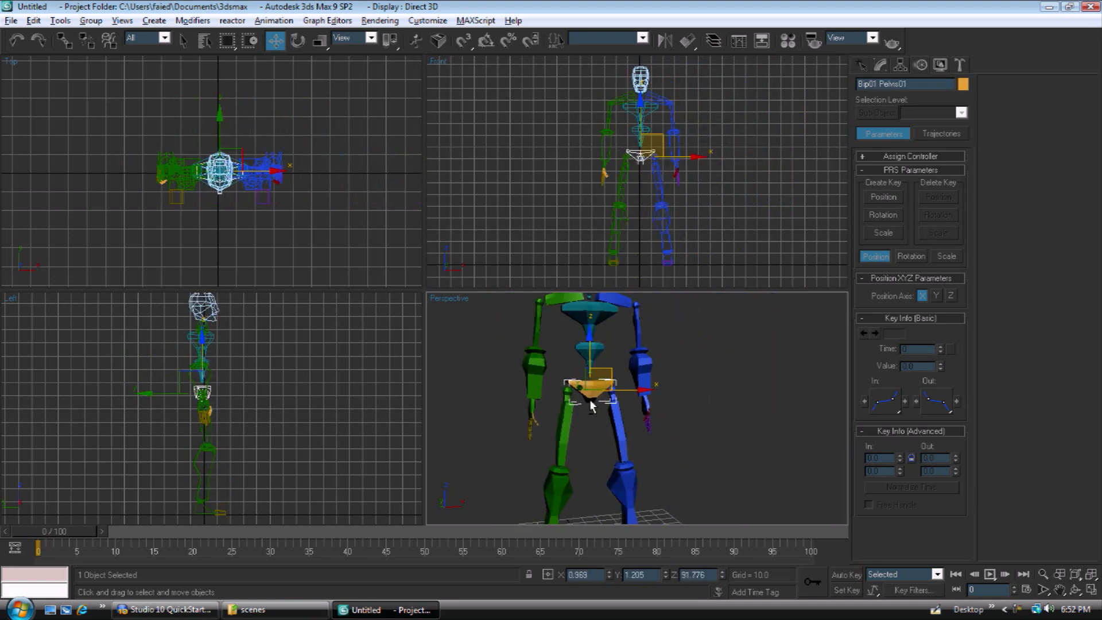
Step: Select the small Bip02 centre object inside the mesh copy's pelvis and delete it
scroll(592, 405, up, 6)
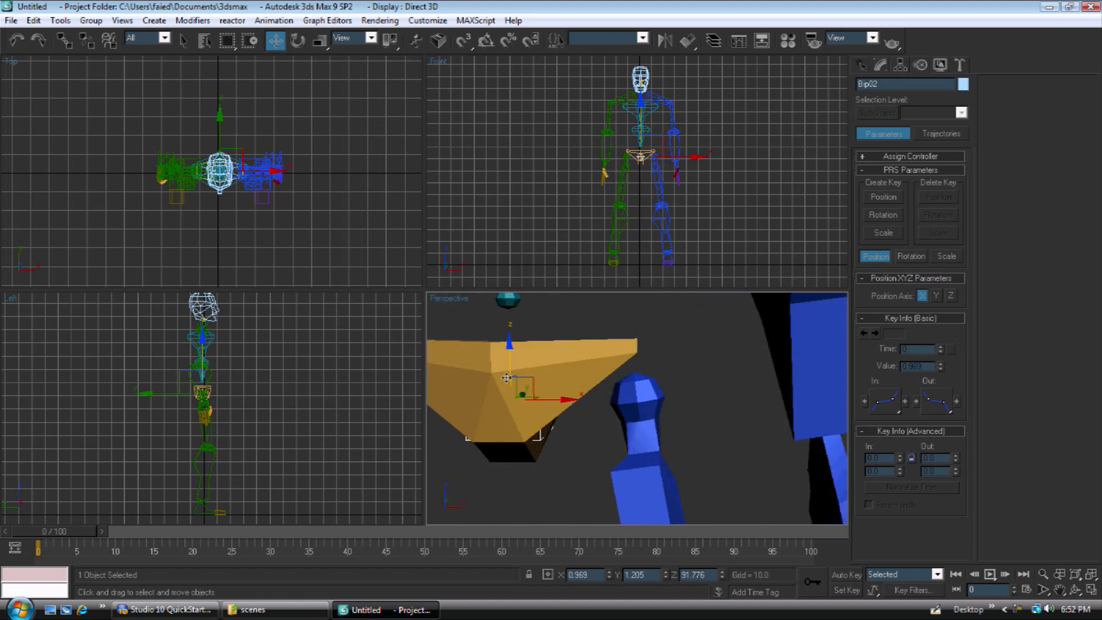
scroll(584, 369, down, 6)
drag(631, 394, 662, 365)
click(660, 363)
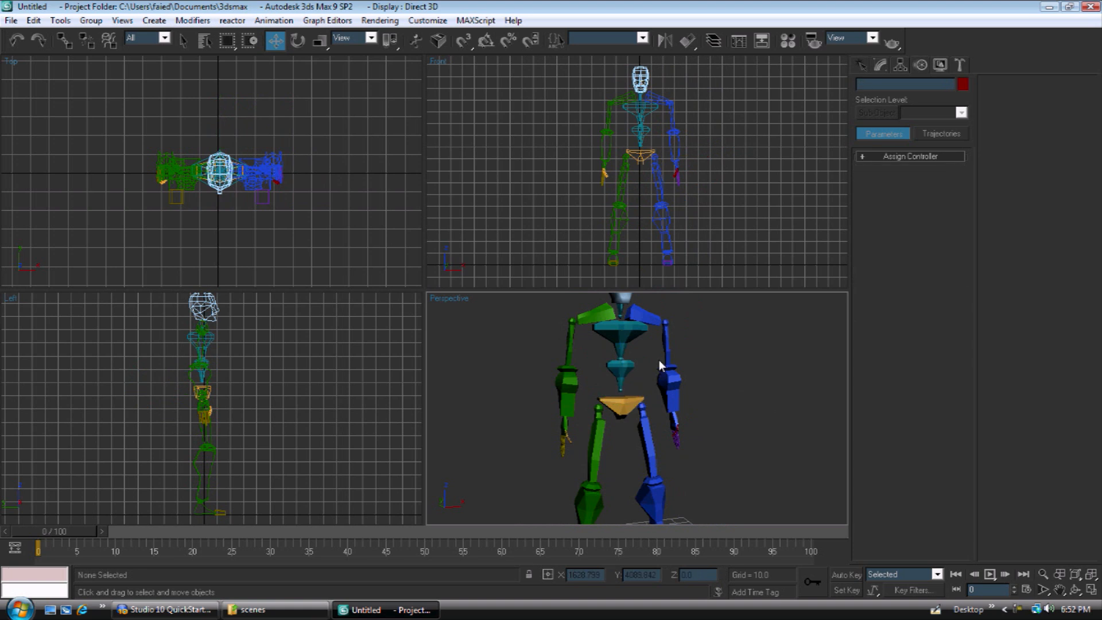
Step: Select the mesh copy's pelvis and shift the whole linked skeleton slightly with it
click(635, 405)
drag(635, 405, 661, 358)
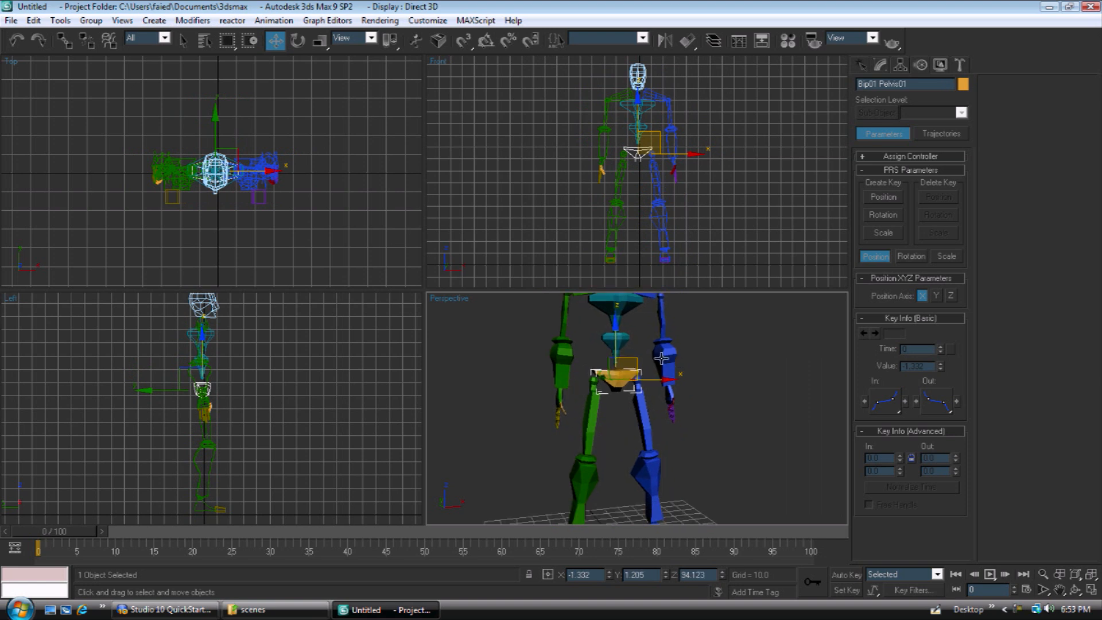
mouse_move(630, 360)
alt+middle_down()
mouse_move(559, 364)
mouse_move(689, 353)
mouse_move(732, 332)
mouse_move(633, 363)
alt+middle_up()
scroll(689, 352, down, 3)
scroll(631, 365, up, 10)
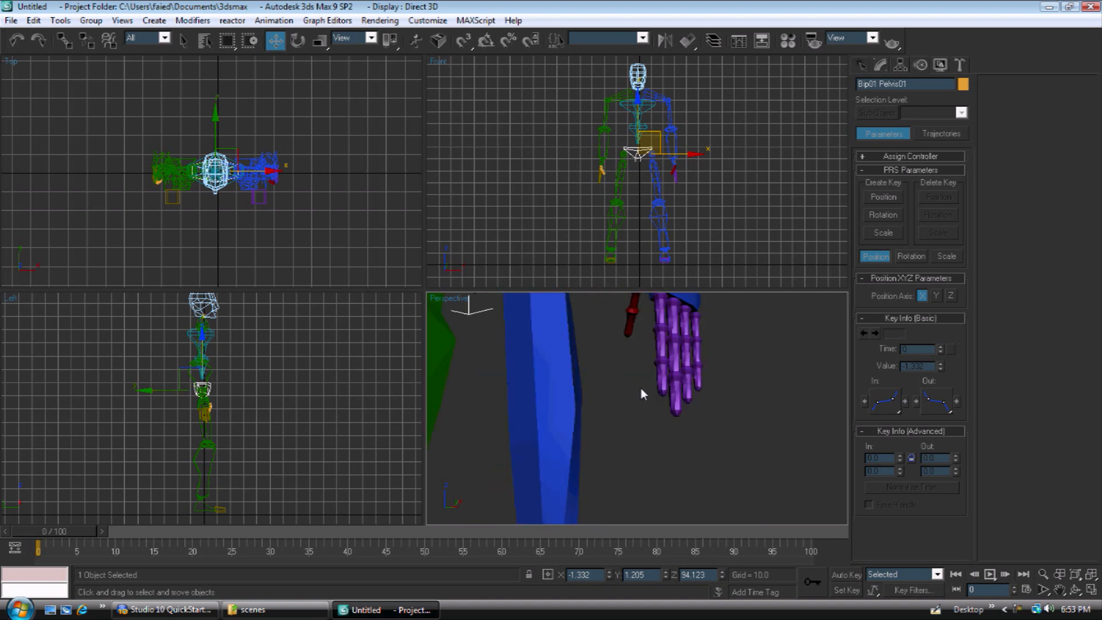
click(668, 360)
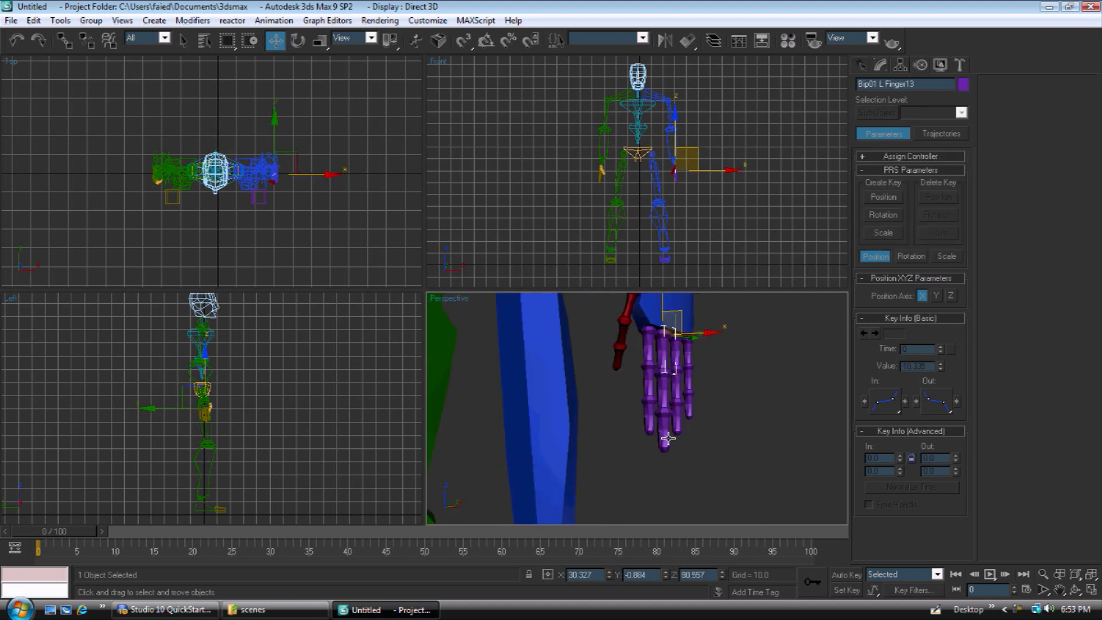
scroll(663, 396, down, 8)
click(722, 392)
middle_drag(673, 399, 650, 344)
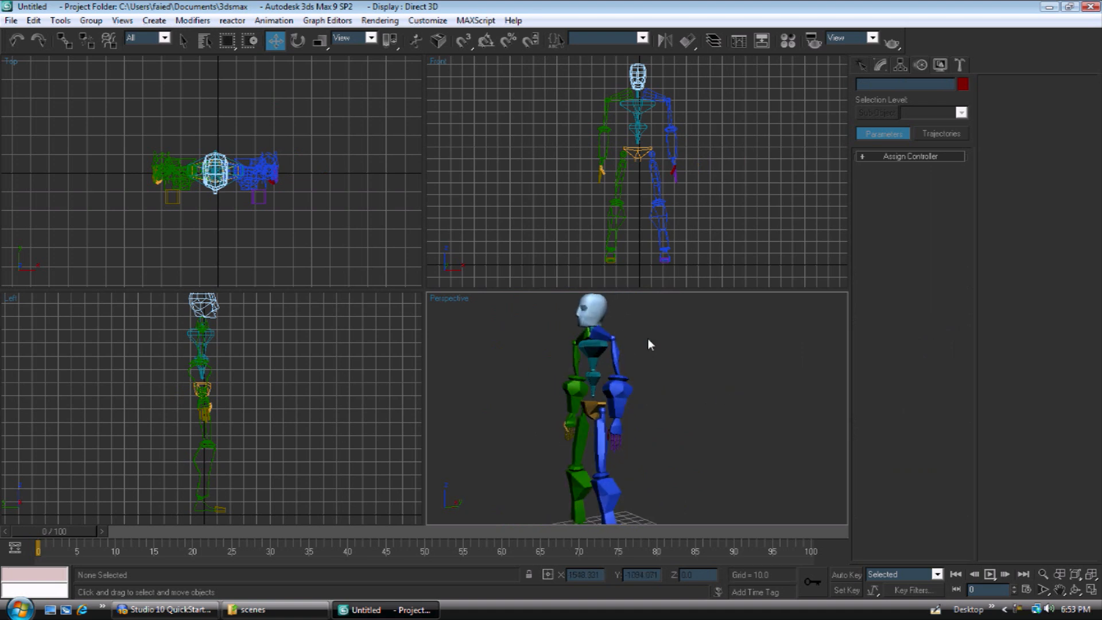
Step: Select the mesh copy's left hand and create an HI Solver IK chain from it to the left upper arm
click(618, 426)
alt+middle_drag(674, 388, 684, 422)
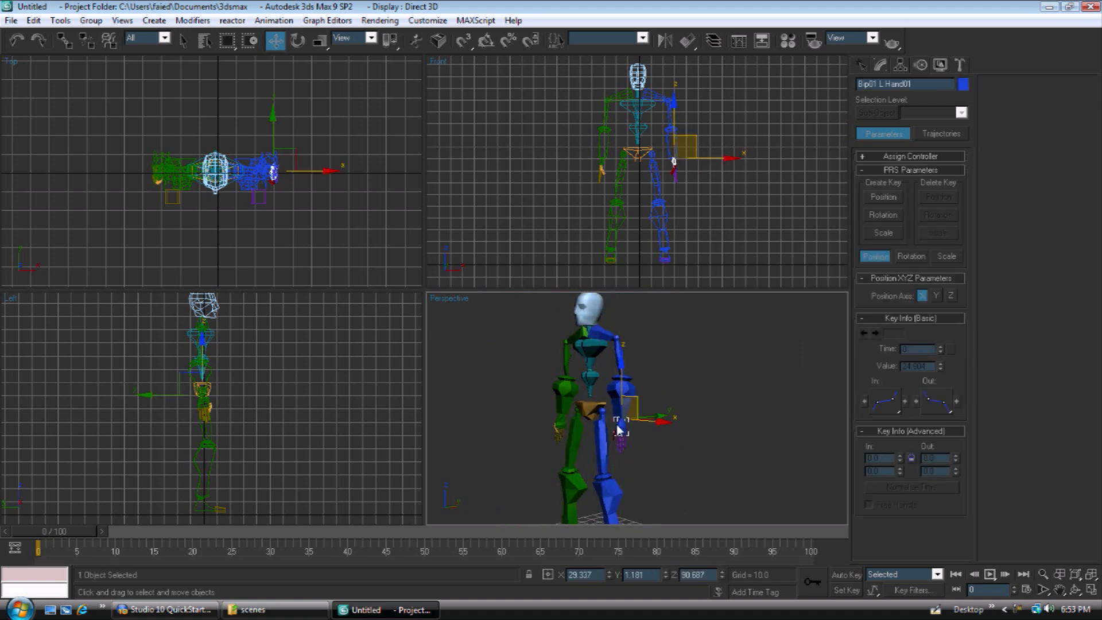
click(273, 20)
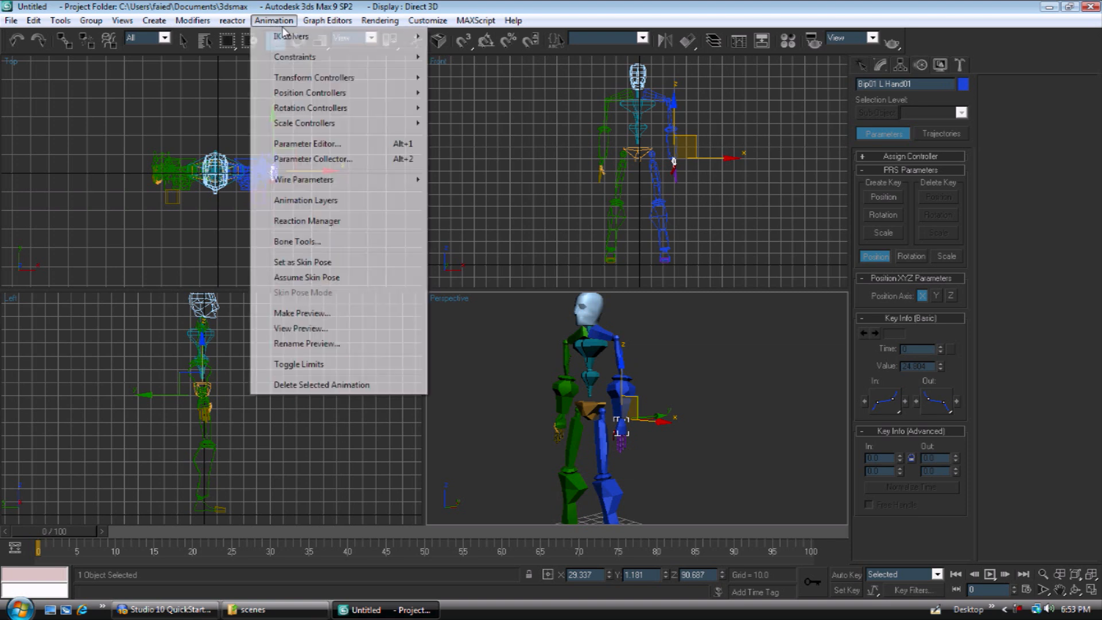
mouse_move(416, 57)
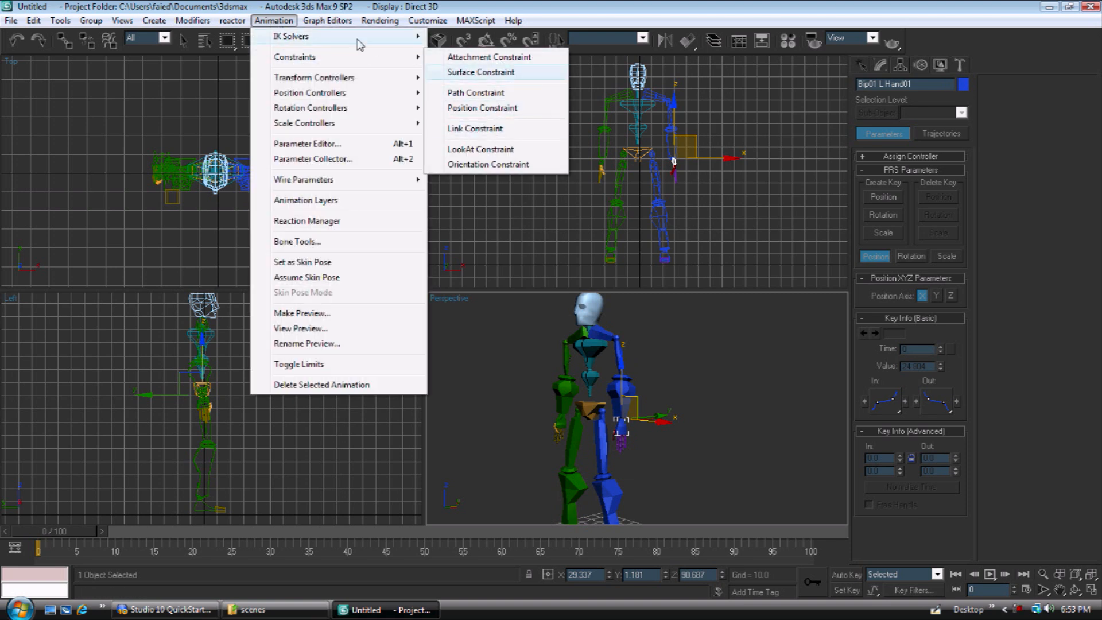
mouse_move(357, 41)
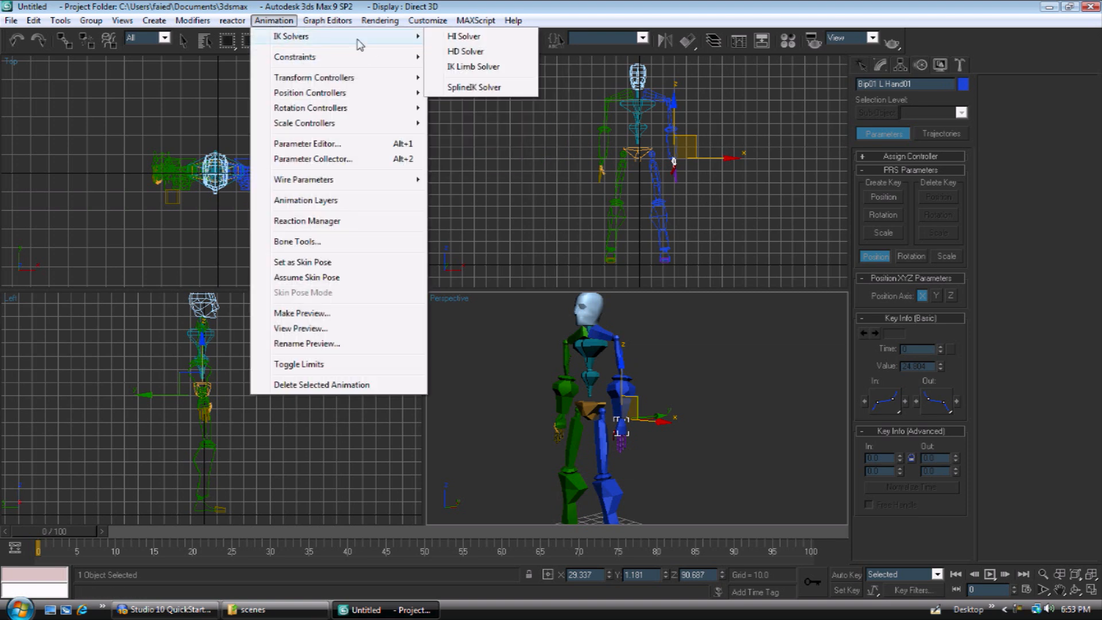
click(465, 36)
click(618, 346)
Step: Try bending the left arm by moving its IK goal, and undo the move
scroll(629, 397, up, 4)
drag(618, 392, 566, 348)
key(ctrl+z)
alt+middle_drag(617, 357, 584, 376)
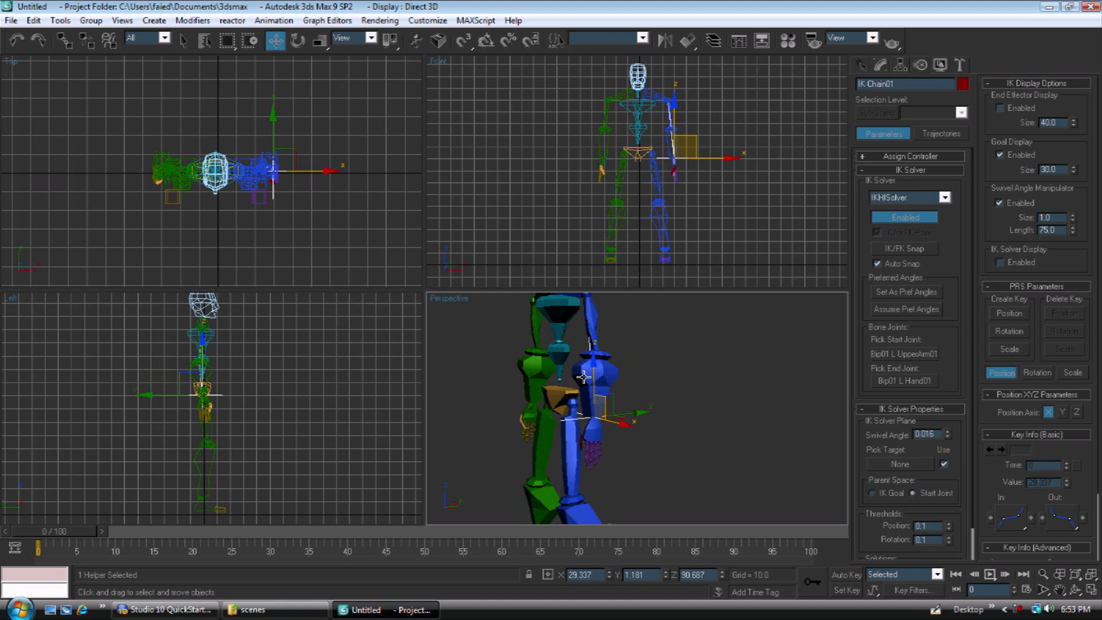
drag(609, 392, 600, 413)
Step: Select the right hand and create an HI Solver IK chain from it to the right upper arm
middle_drag(541, 360, 577, 406)
click(530, 395)
scroll(577, 396, down, 3)
click(274, 20)
mouse_move(300, 37)
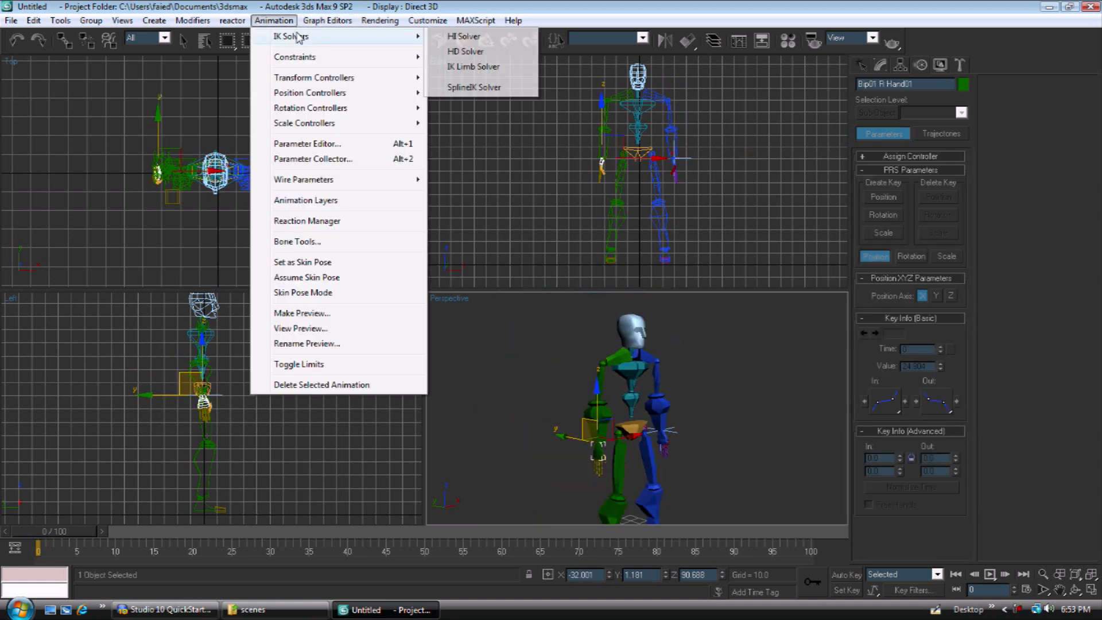
click(483, 38)
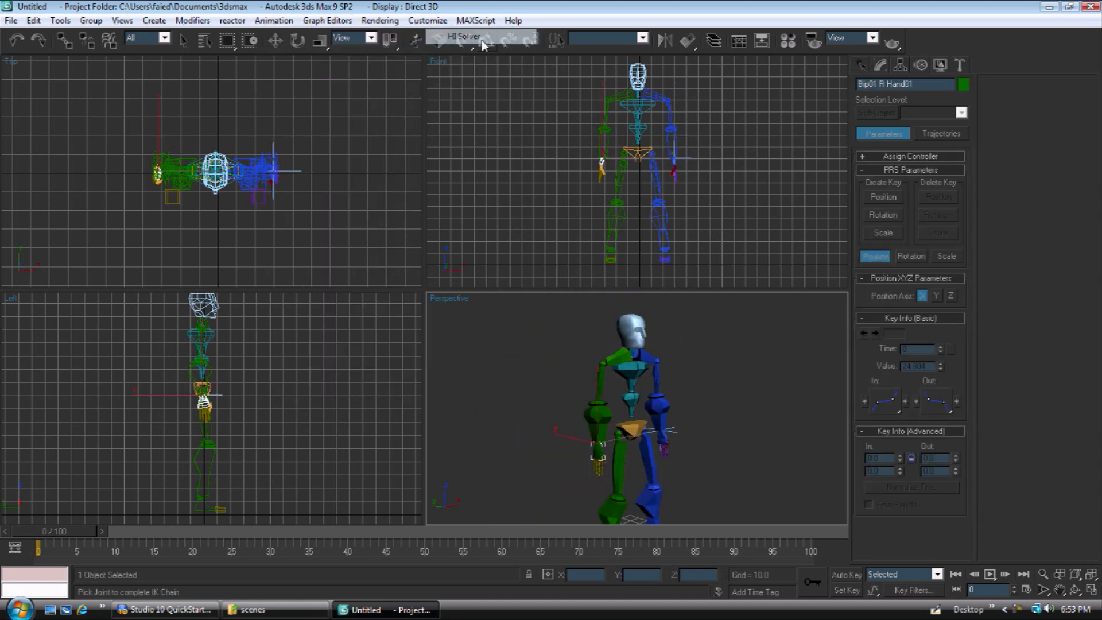
click(601, 378)
Step: Try bending the right arm by raising its IK goal, and return the goal to its starting position
drag(608, 419, 586, 381)
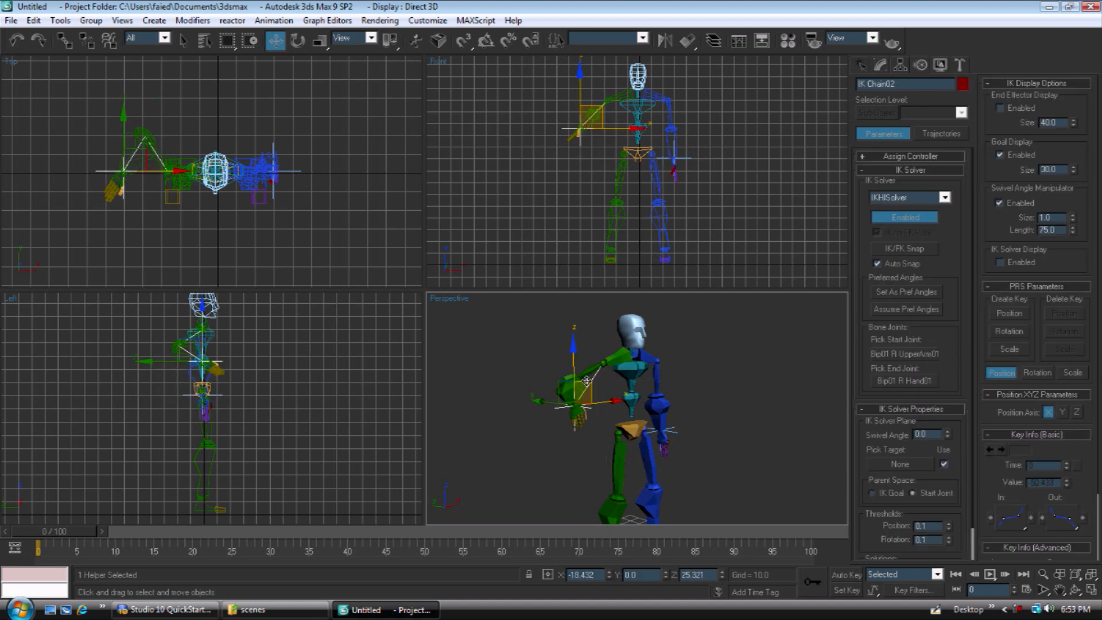
scroll(648, 404, down, 3)
drag(597, 322, 581, 424)
Step: Select the right foot and create an HI Solver IK chain from it to the right thigh
middle_drag(581, 425, 665, 352)
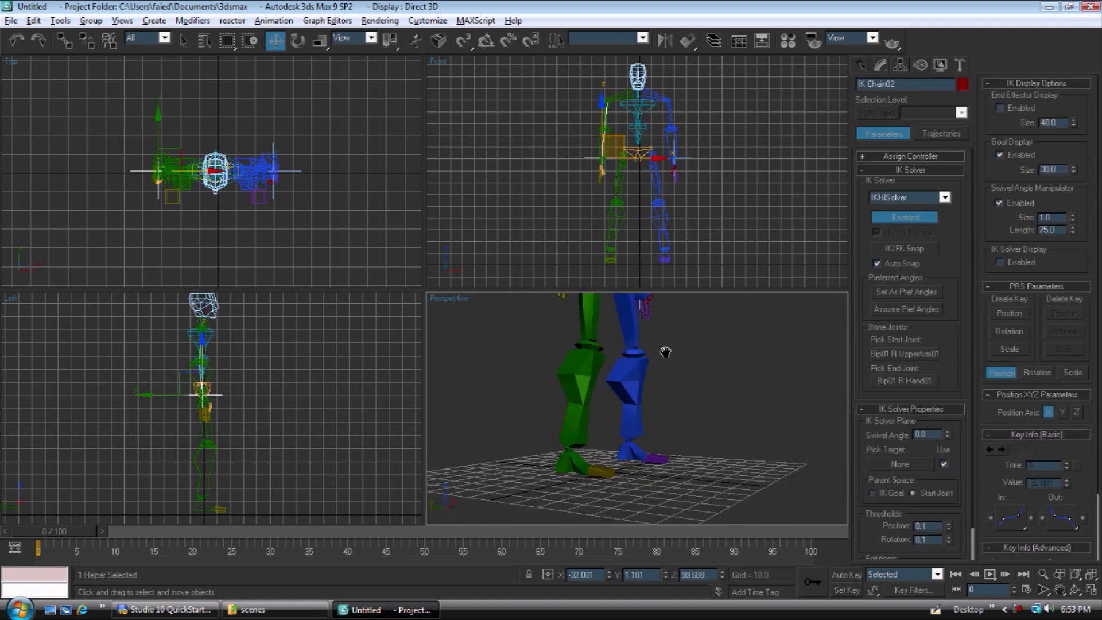
middle_drag(546, 394, 551, 416)
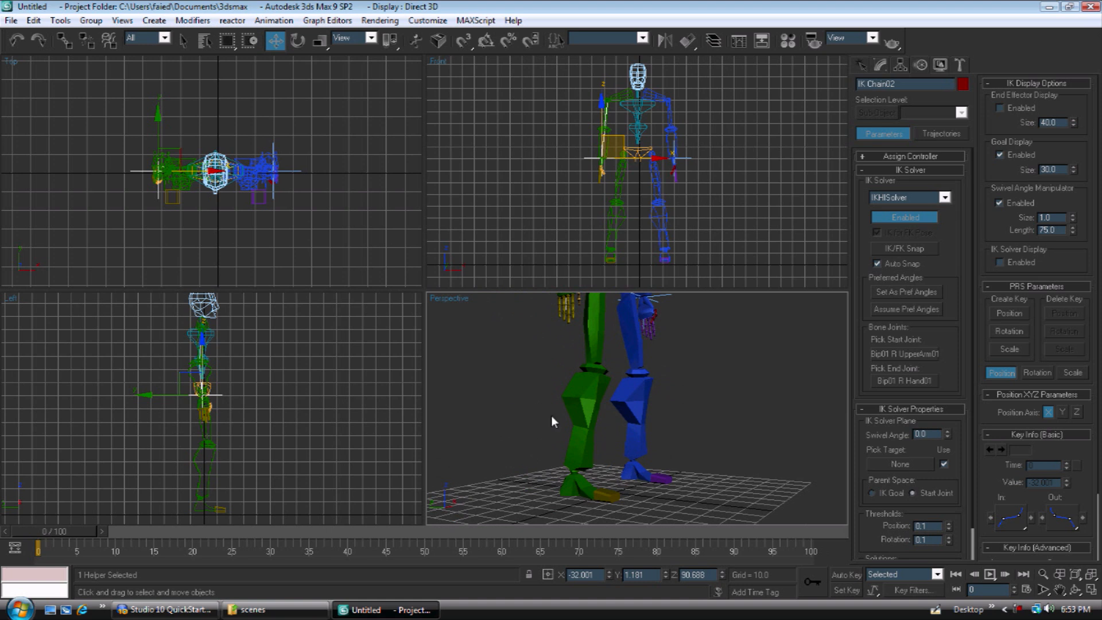
click(570, 485)
click(639, 469)
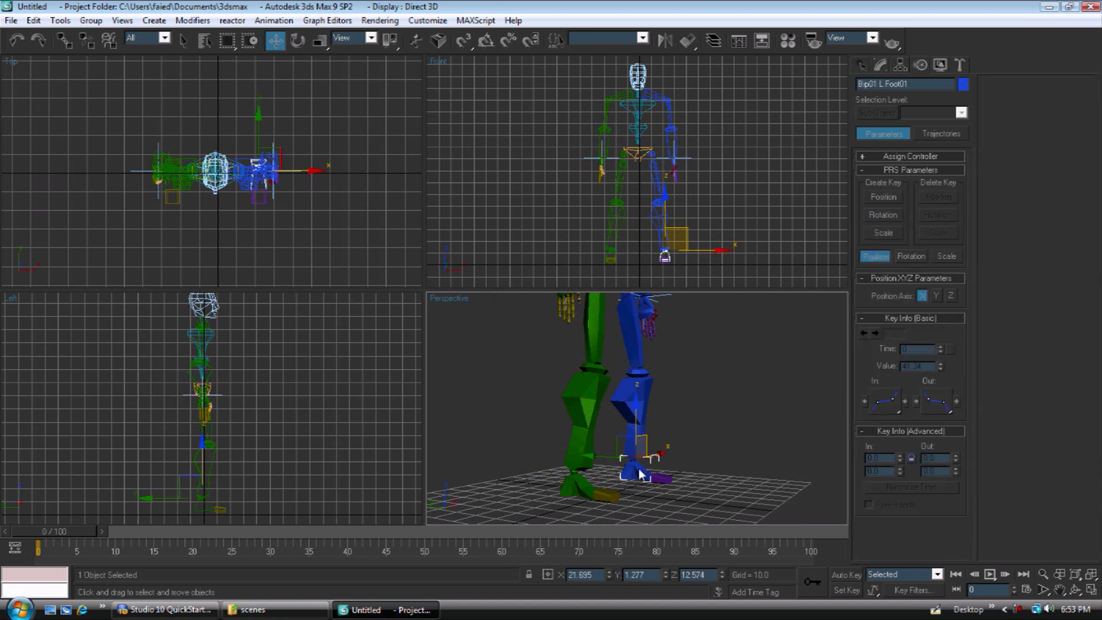
click(564, 489)
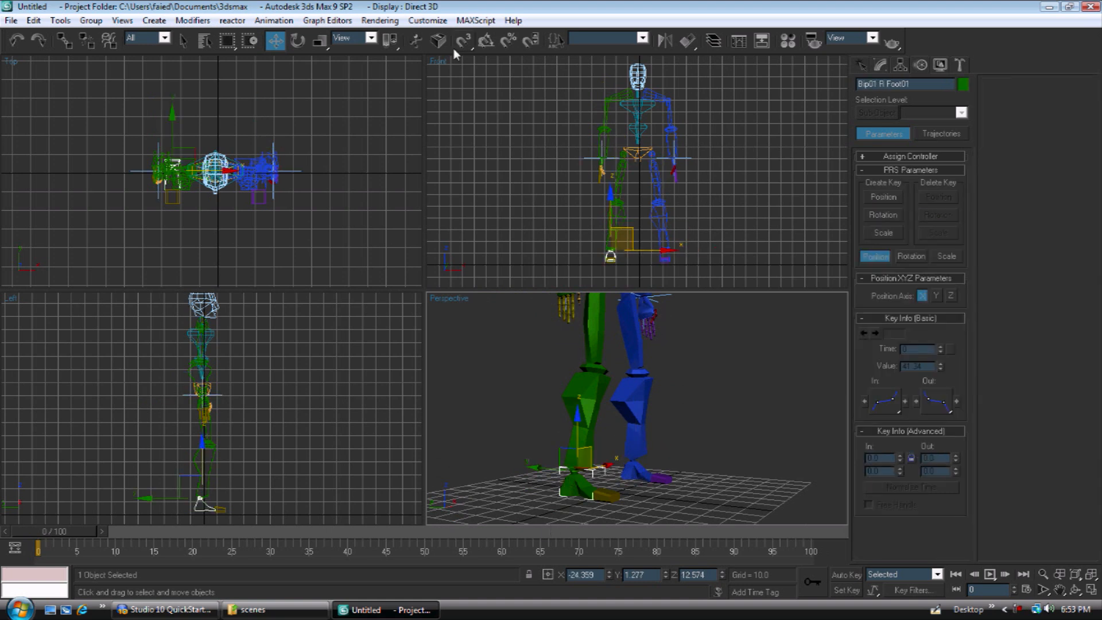
click(274, 20)
mouse_move(309, 42)
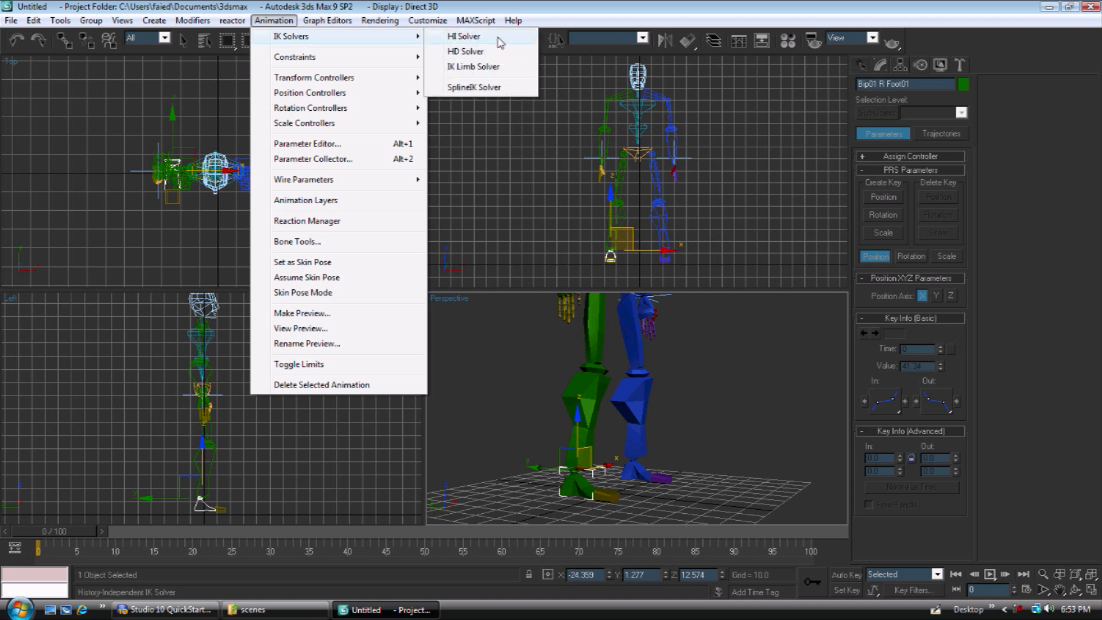
click(497, 38)
click(595, 308)
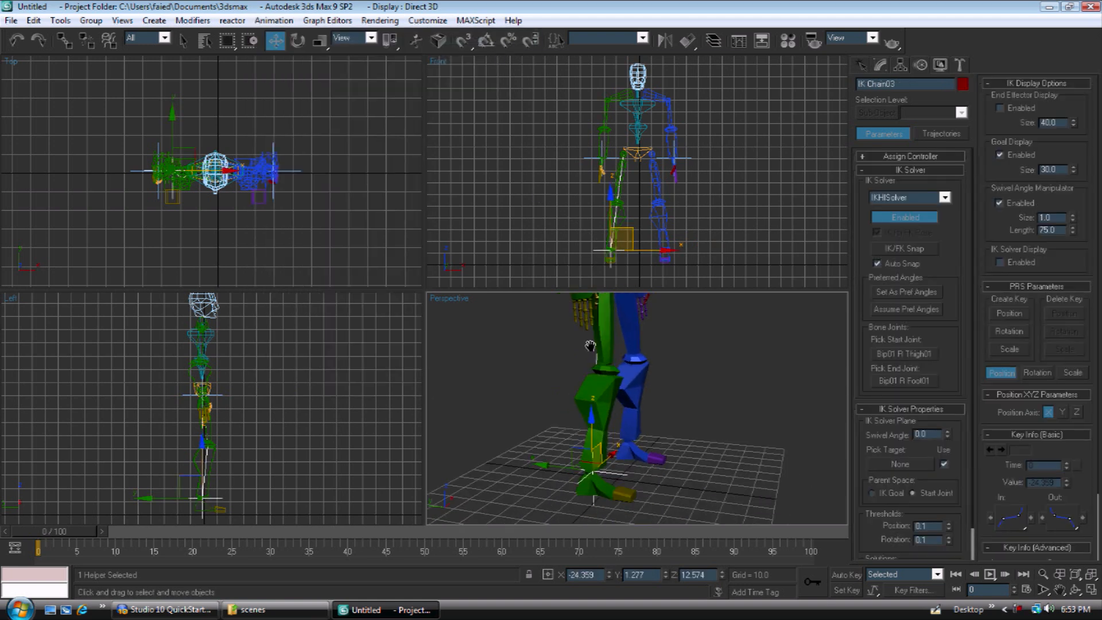